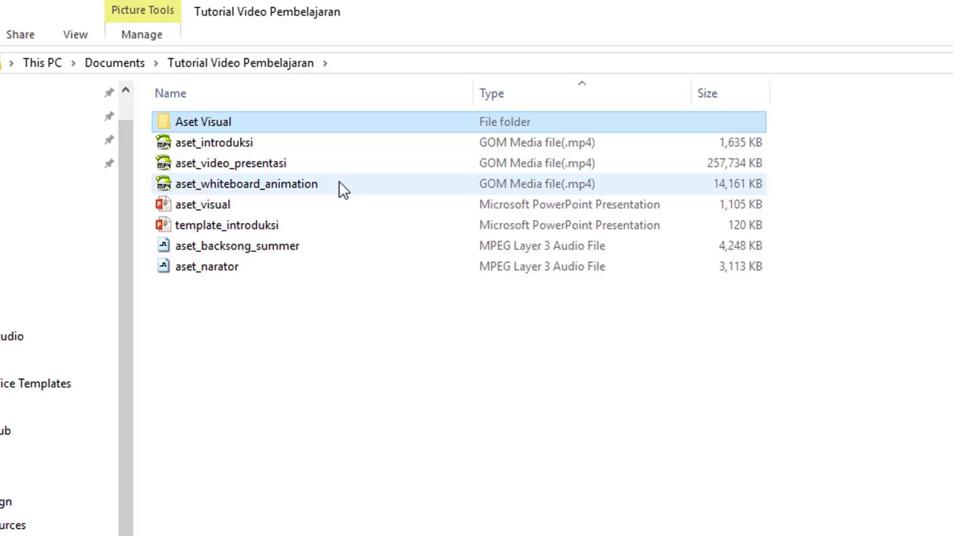
Preview the aset_whiteboard_animation video, pause it partway through and close the player
{"action": "left_click", "coordinate": [345, 185]}
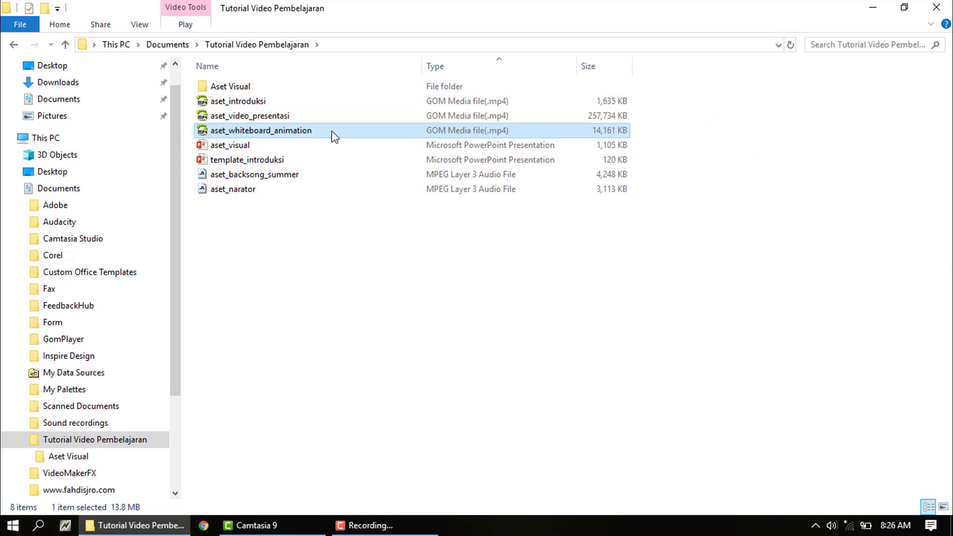
{"action": "double_click", "coordinate": [331, 130]}
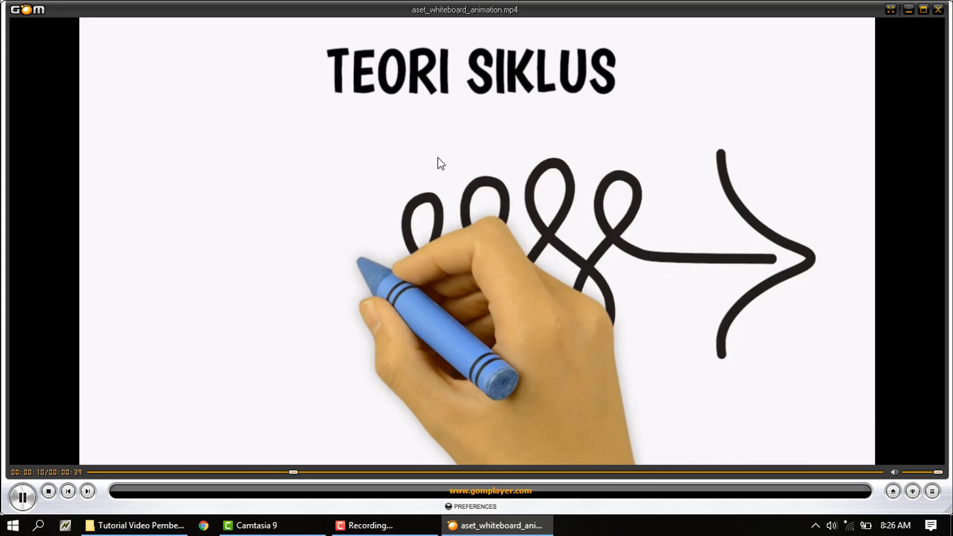
{"action": "left_click", "coordinate": [441, 163]}
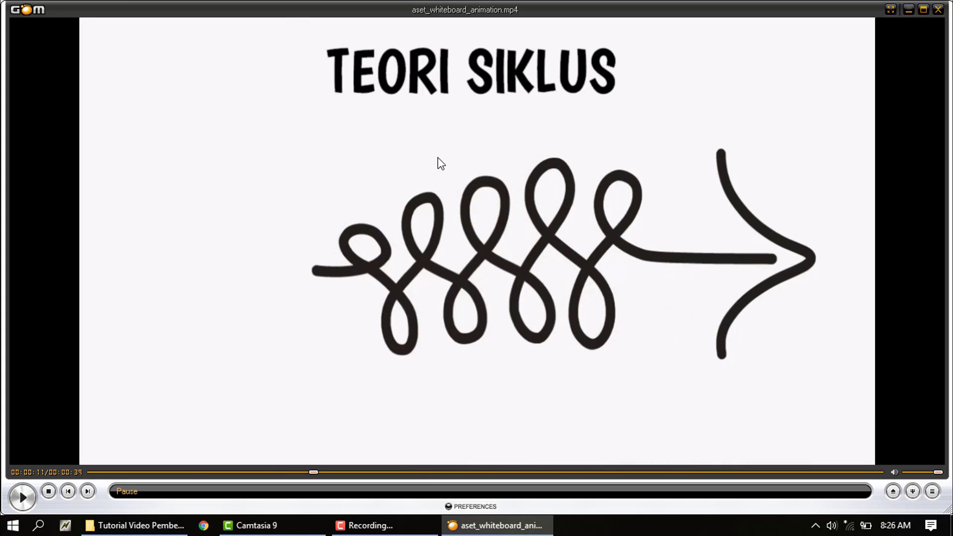
{"action": "key", "text": "alt+F4"}
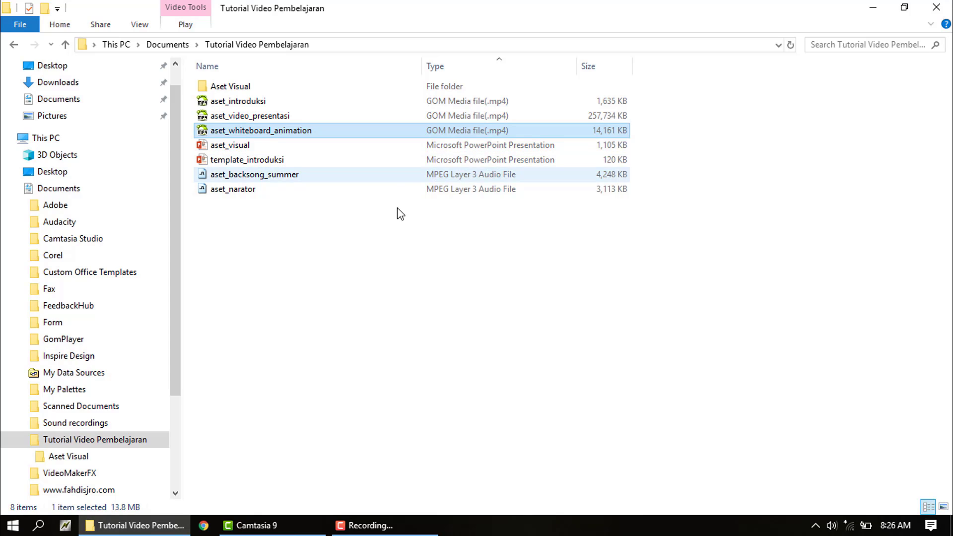
Add the aset_video_presentasi video from the Tutorial Video Pembelajaran folder to Track 1 of the Camtasia project
{"action": "left_click", "coordinate": [277, 529]}
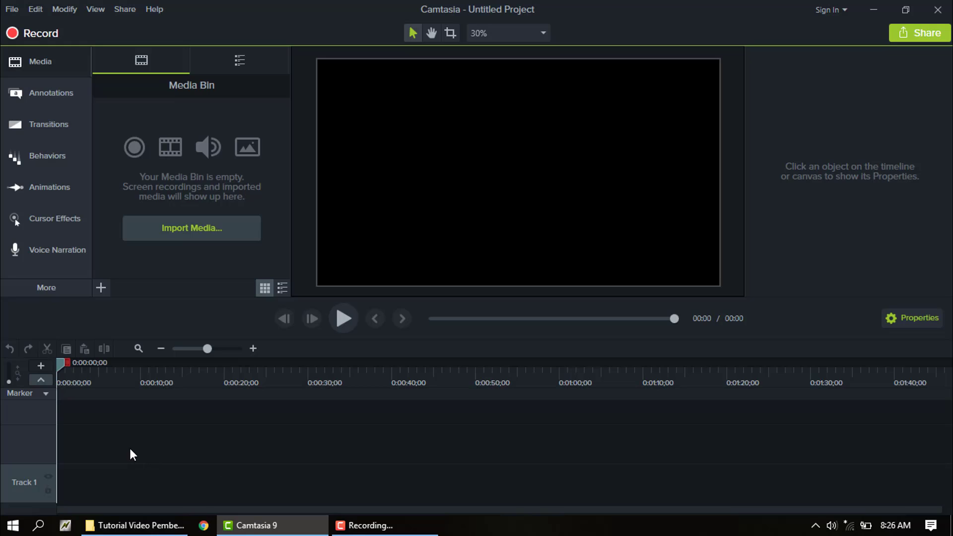
{"action": "left_click", "coordinate": [135, 525]}
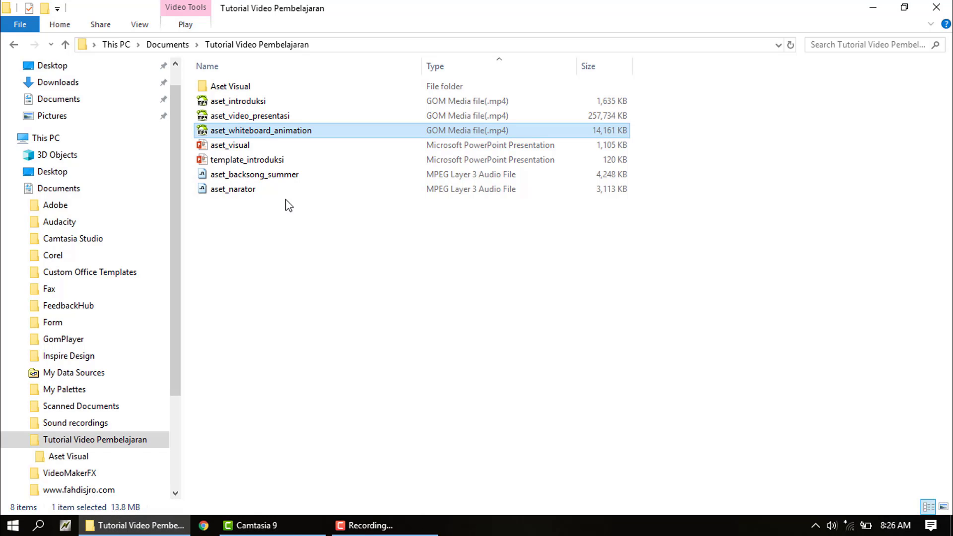
{"action": "left_click", "coordinate": [293, 117]}
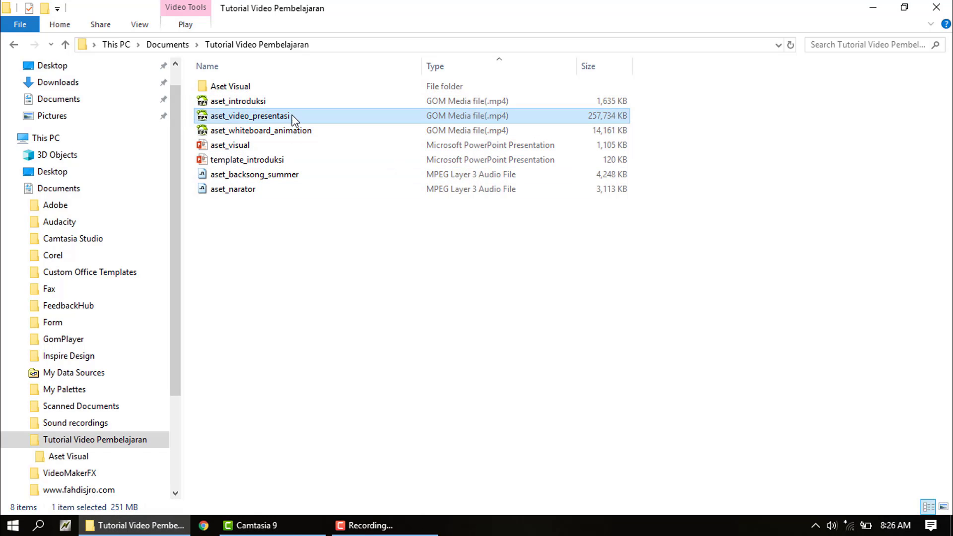
{"action": "left_click_drag", "start_coordinate": [296, 122], "coordinate": [144, 503]}
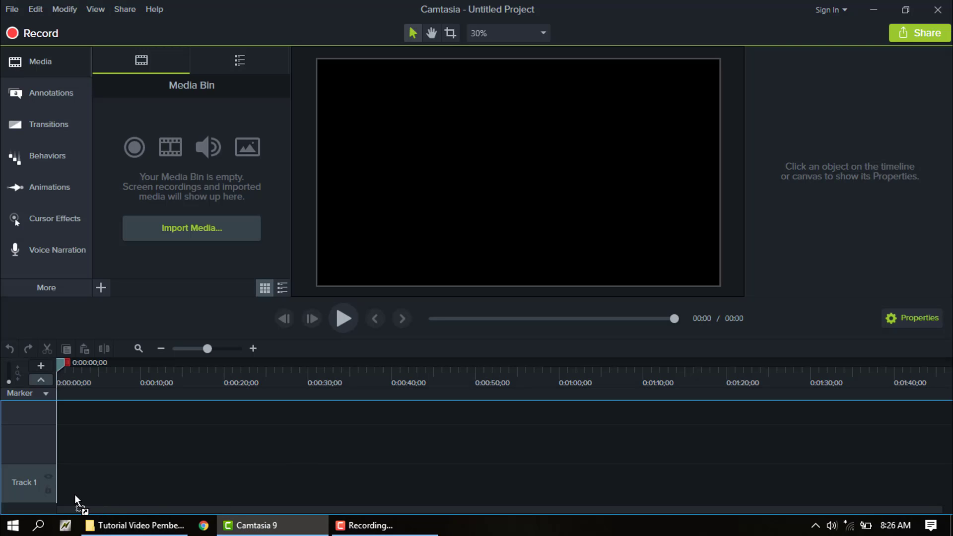
{"action": "left_click_drag", "start_coordinate": [75, 495], "coordinate": [76, 494]}
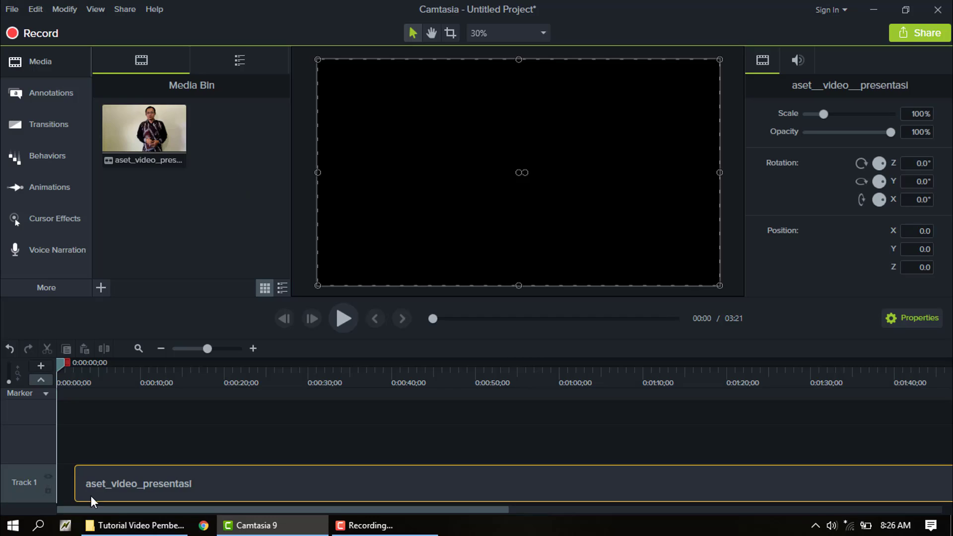
Add the aset_narator audio to Track 2 and align both it and the presentation video with the timeline start
{"action": "left_click", "coordinate": [122, 519]}
{"action": "left_click_drag", "start_coordinate": [233, 189], "coordinate": [158, 448]}
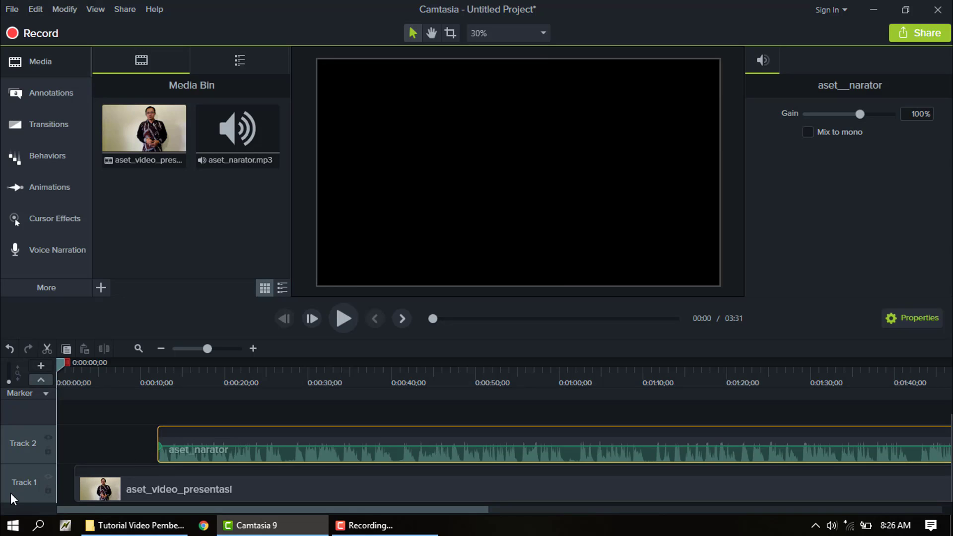
{"action": "mouse_move", "coordinate": [81, 487]}
{"action": "left_mouse_down"}
{"action": "mouse_move", "coordinate": [59, 486]}
{"action": "mouse_move", "coordinate": [68, 489]}
{"action": "left_mouse_up"}
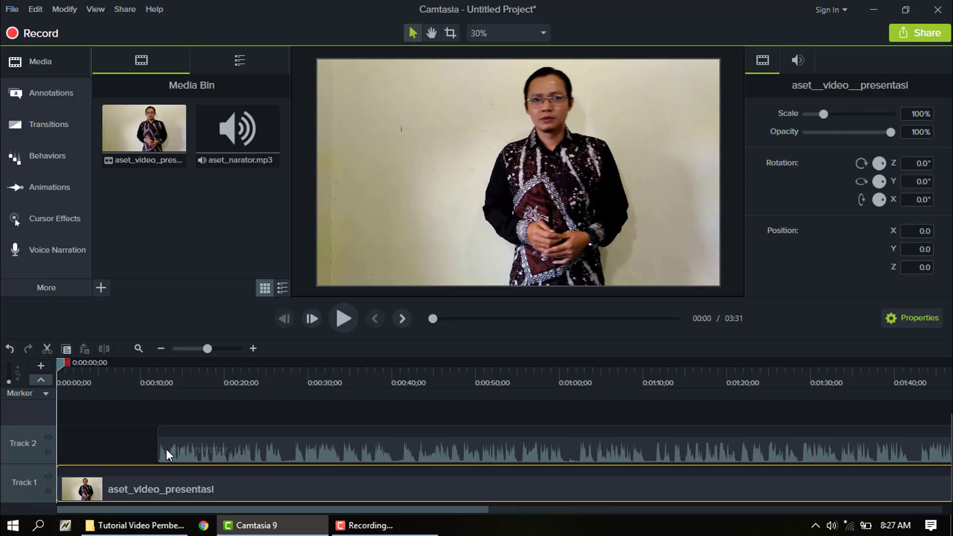
{"action": "left_click", "coordinate": [167, 450]}
{"action": "left_click_drag", "start_coordinate": [168, 452], "coordinate": [67, 455]}
Play to the end of the opening part and split the narration and presentation clips at 0:00:15;15
{"action": "left_click", "coordinate": [345, 319]}
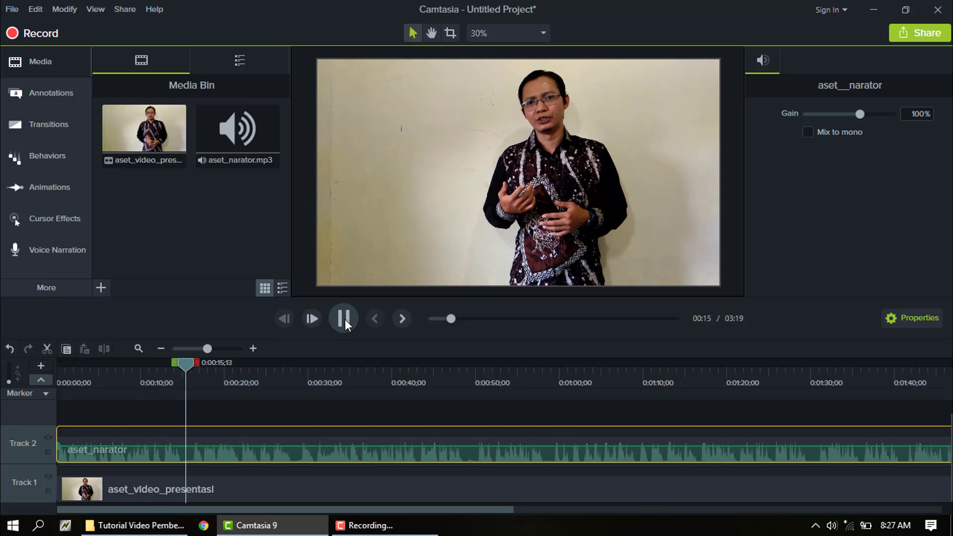
{"action": "left_click", "coordinate": [345, 320]}
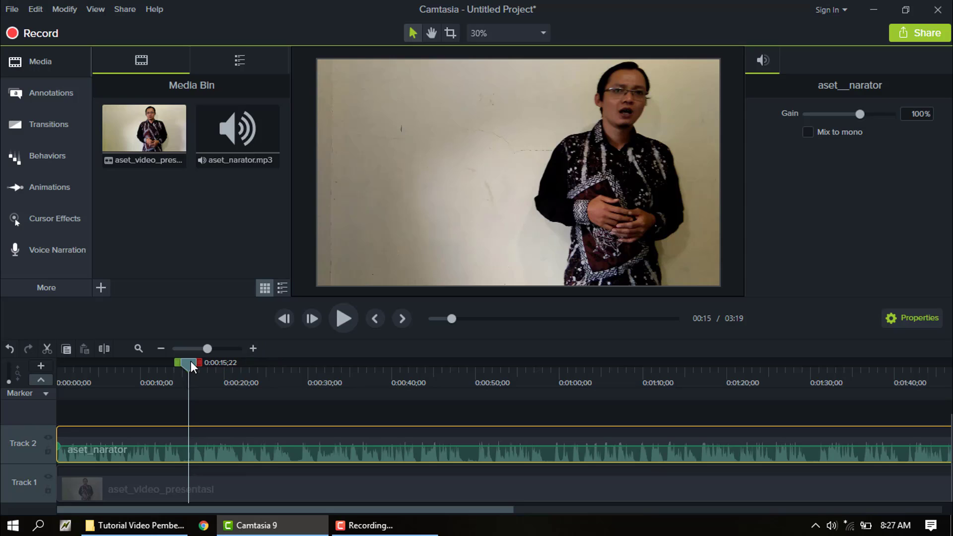
{"action": "left_click_drag", "start_coordinate": [191, 361], "coordinate": [189, 361]}
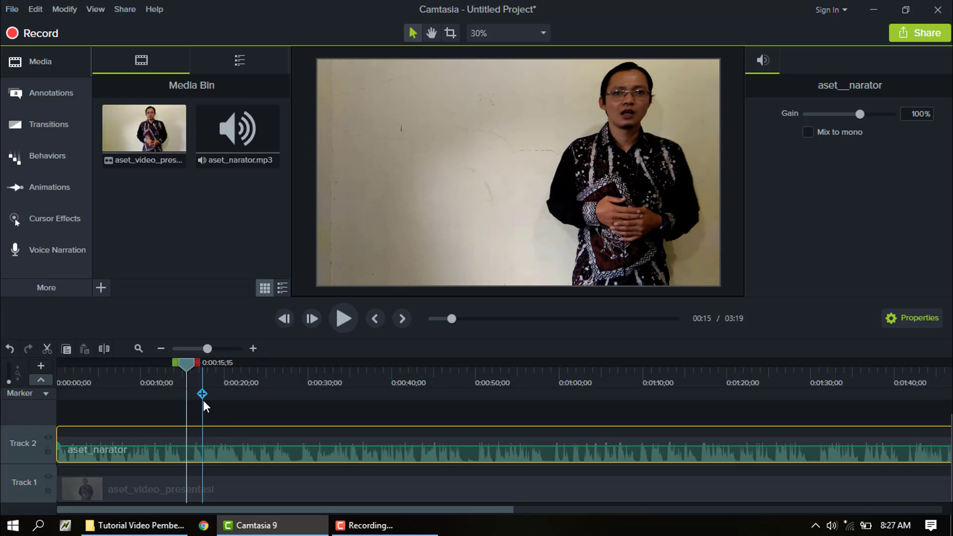
{"action": "left_click", "coordinate": [213, 487]}
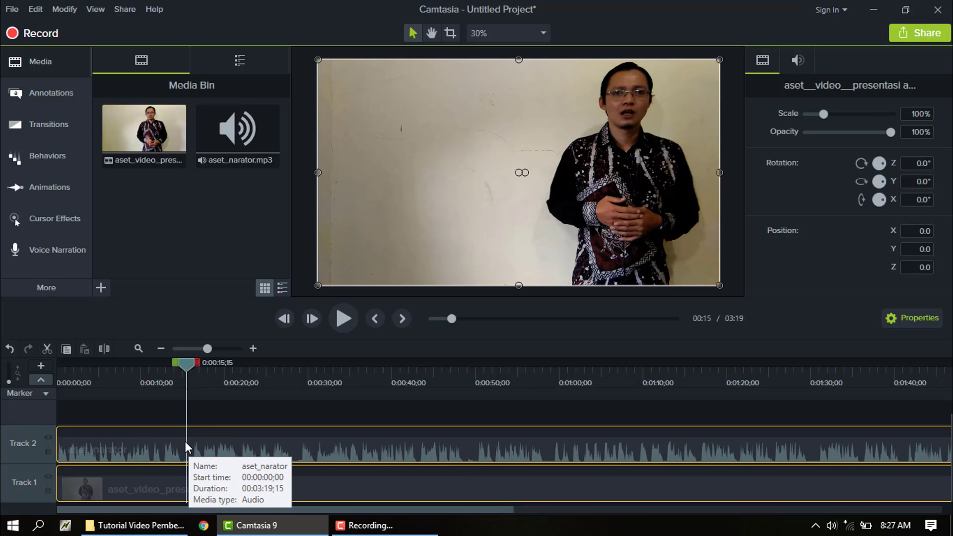
{"action": "left_click", "coordinate": [107, 350]}
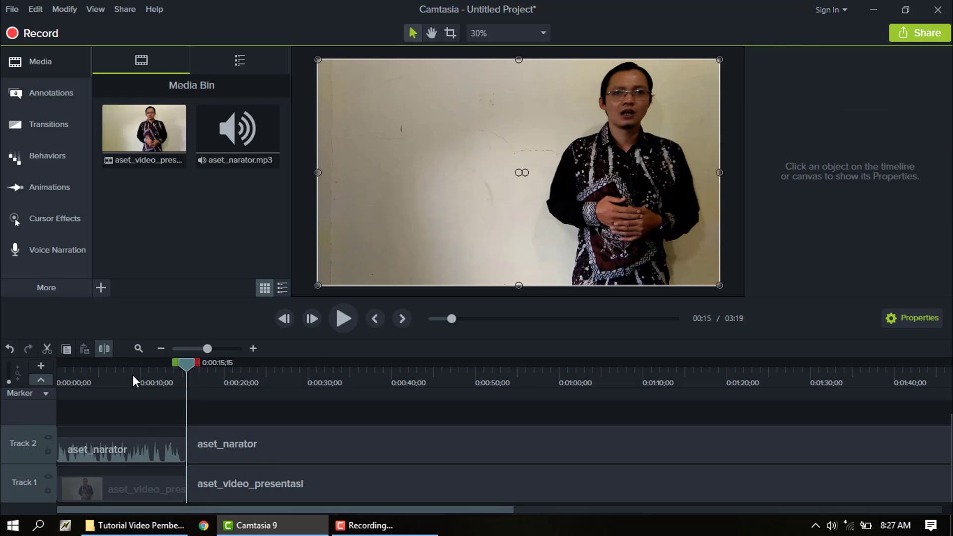
Move the second parts of the narration and presentation clips together to start at 00:01:03;00, opening a gap
{"action": "left_click", "coordinate": [268, 450]}
{"action": "left_click", "coordinate": [272, 490], "text": "ctrl"}
{"action": "left_click_drag", "start_coordinate": [272, 490], "coordinate": [670, 499]}
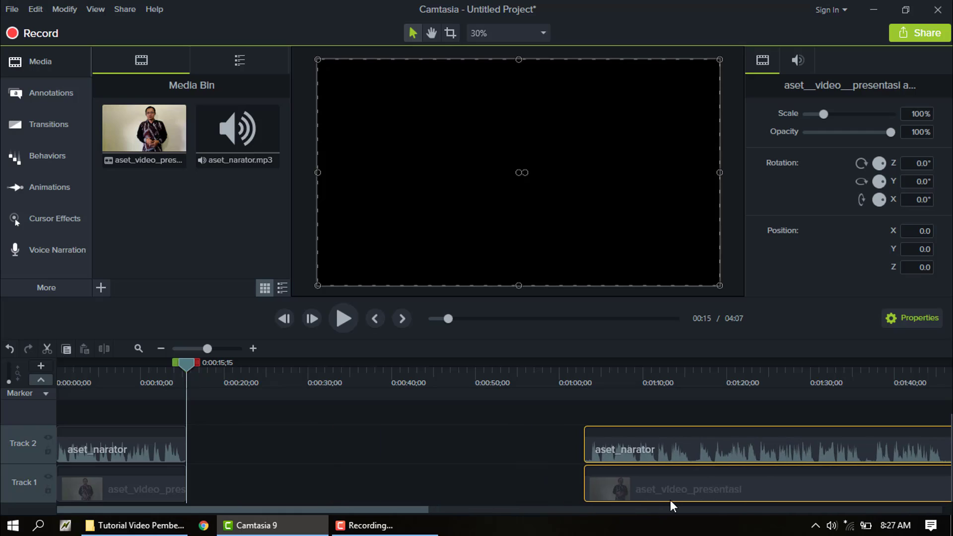
{"action": "left_click", "coordinate": [440, 479]}
{"action": "scroll", "coordinate": [439, 479], "scroll_direction": "down", "scroll_amount": 2}
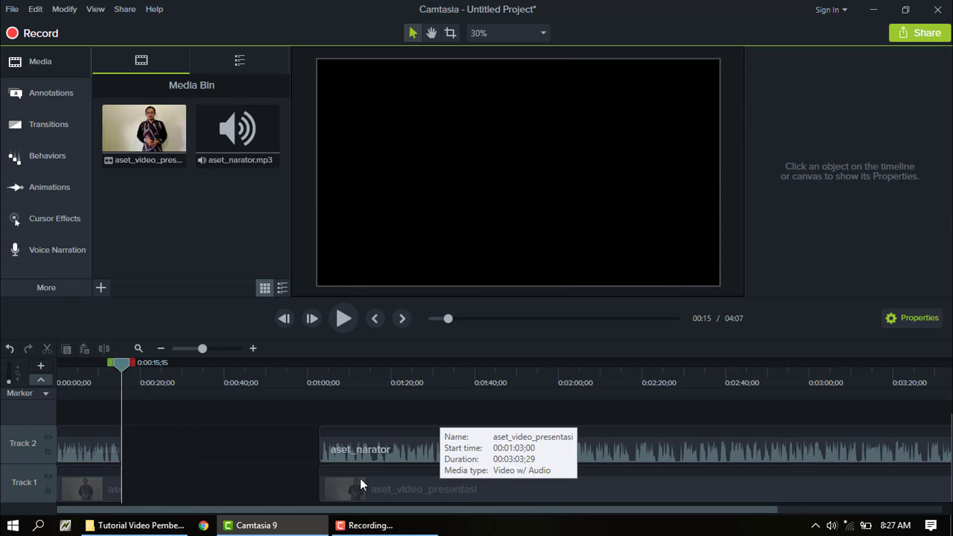
Preview the aset_introduksi video from the project folder and close the player
{"action": "left_click", "coordinate": [158, 525]}
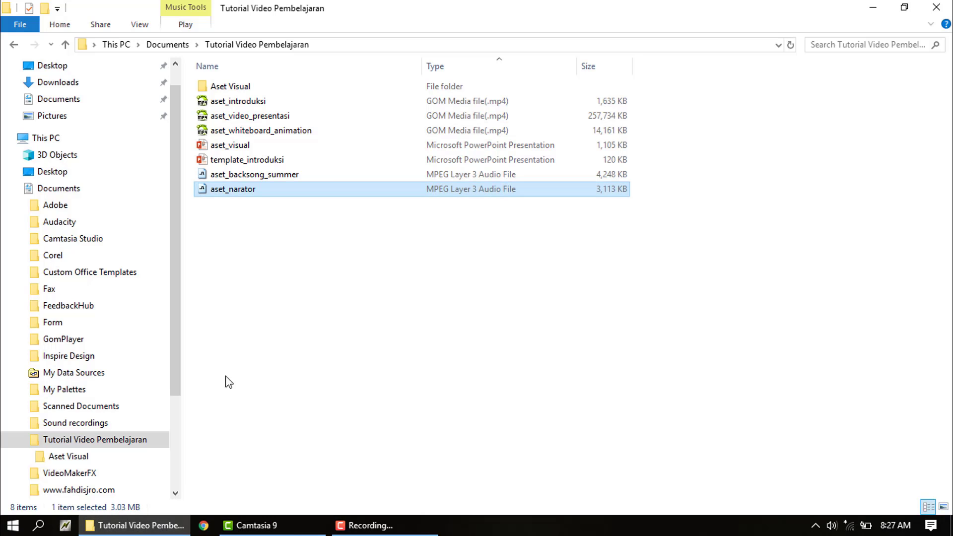
{"action": "double_click", "coordinate": [284, 104]}
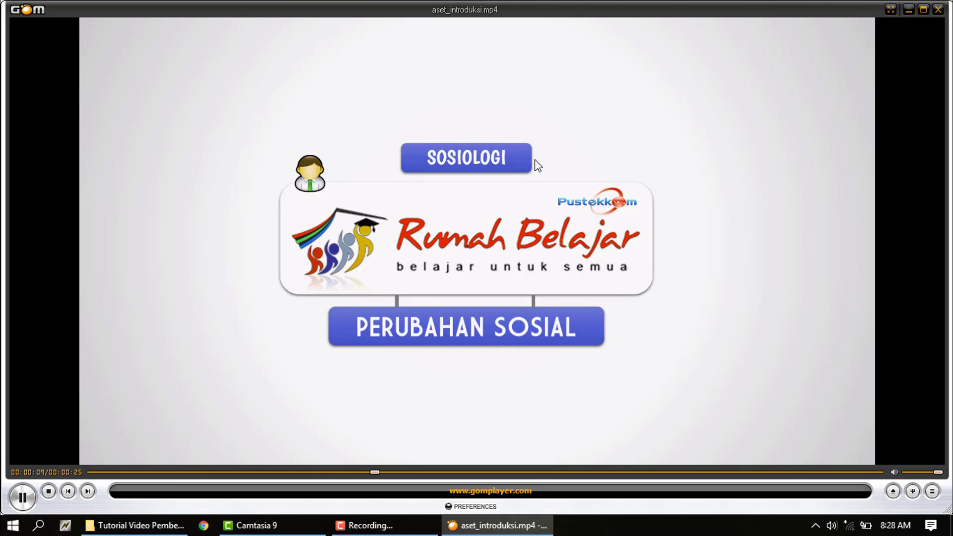
{"action": "key", "text": "alt+F4"}
Place aset_introduksi on Track 1 after the first presentation segment and move the remaining narration and presentation clips up to its end
{"action": "mouse_move", "coordinate": [262, 528]}
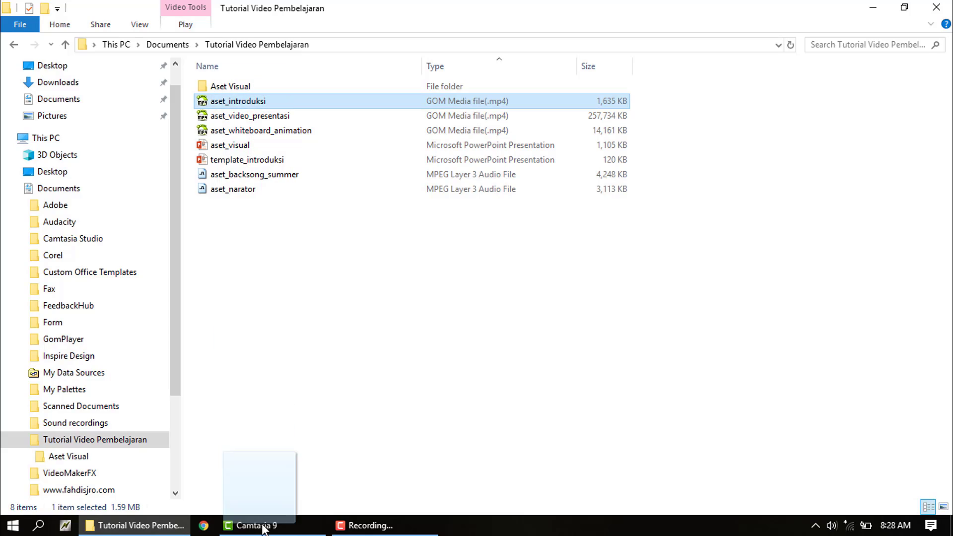
{"action": "left_click_drag", "start_coordinate": [262, 528], "coordinate": [209, 419]}
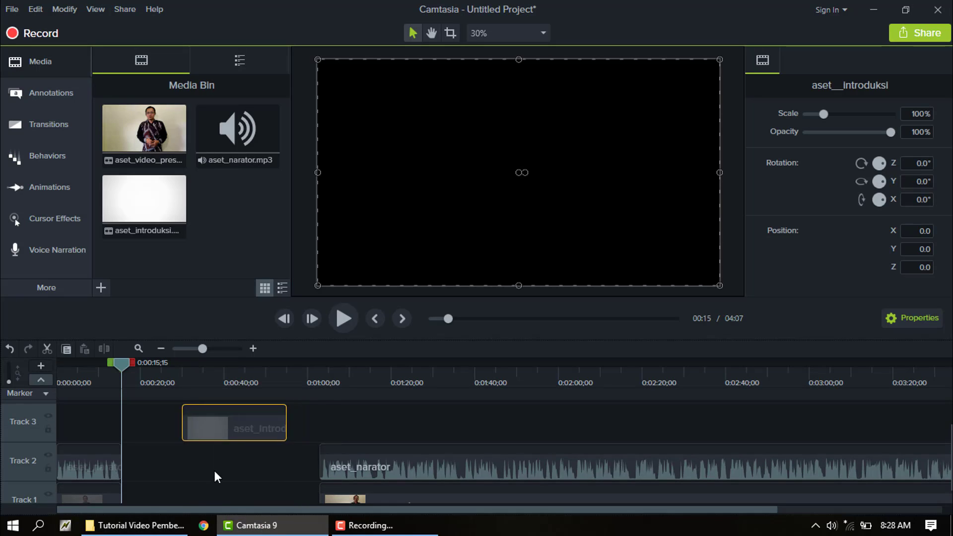
{"action": "left_click_drag", "start_coordinate": [215, 476], "coordinate": [156, 501]}
{"action": "left_click_drag", "start_coordinate": [285, 416], "coordinate": [321, 496]}
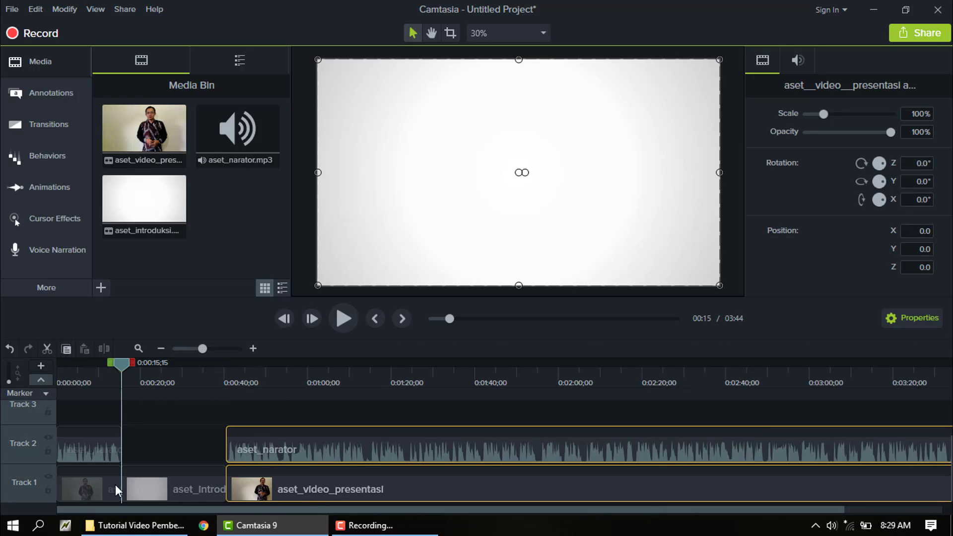
{"action": "left_click", "coordinate": [99, 486]}
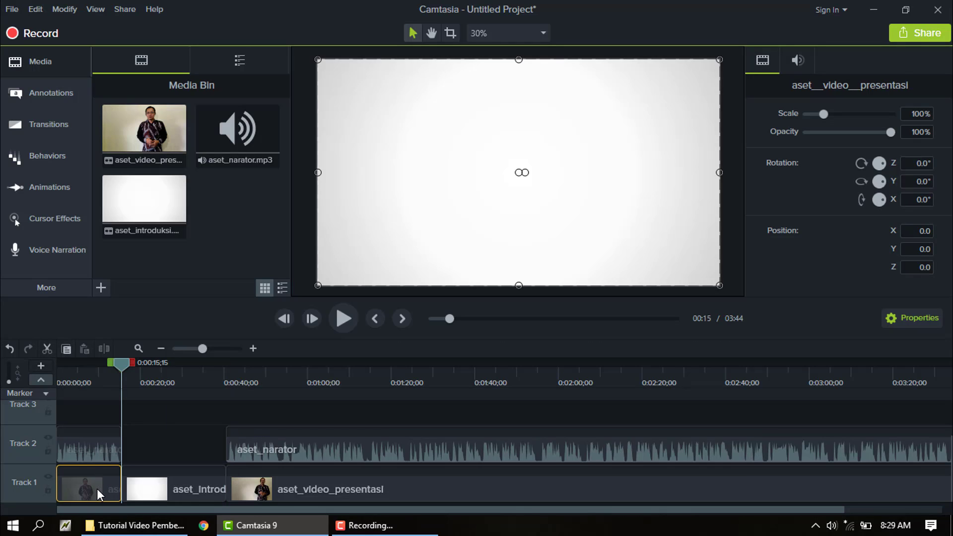
{"action": "left_click", "coordinate": [174, 493]}
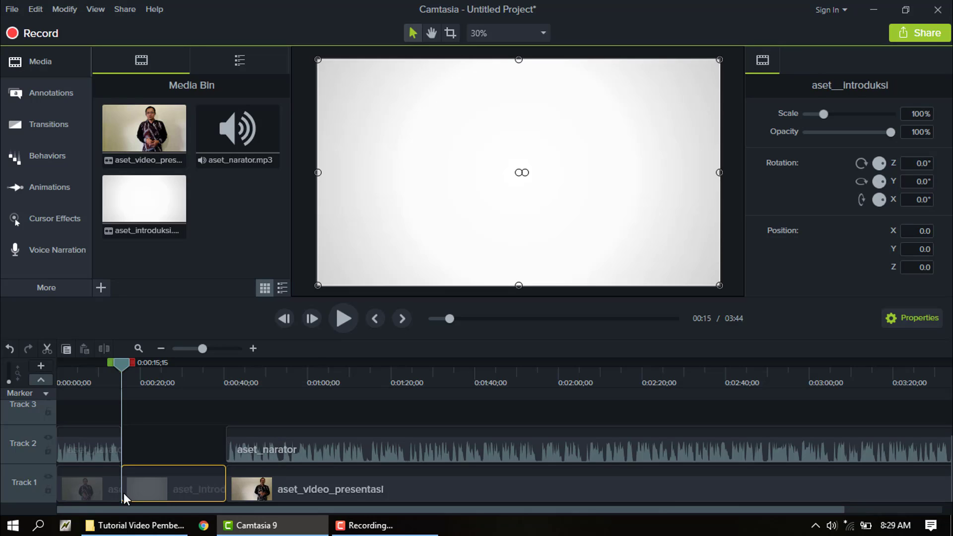
{"action": "left_click", "coordinate": [103, 490]}
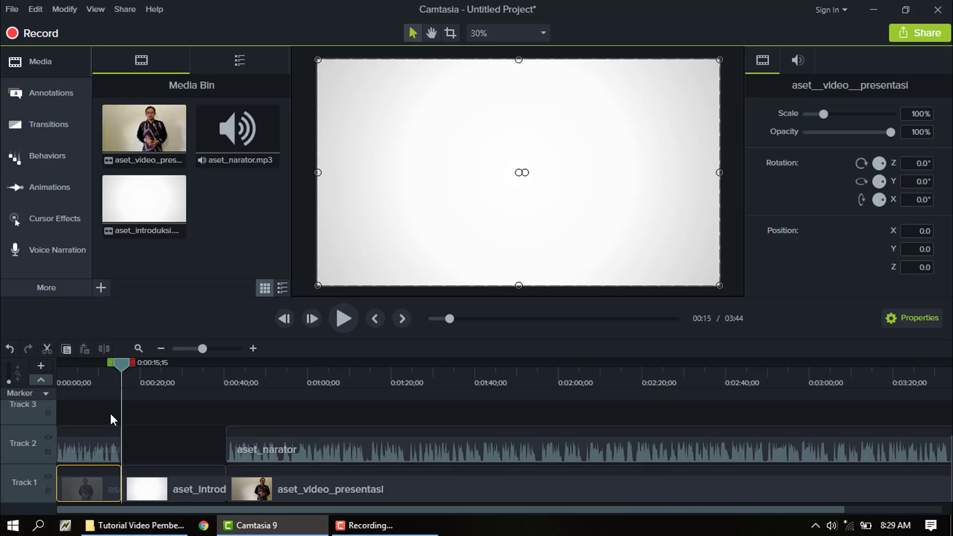
{"action": "scroll", "coordinate": [107, 416], "scroll_direction": "up", "scroll_amount": 1}
{"action": "scroll", "coordinate": [106, 415], "scroll_direction": "down", "scroll_amount": 1}
Add the olshop.png image from the Aset Visual folder to Track 3 above the first presentation segment
{"action": "left_click", "coordinate": [121, 527]}
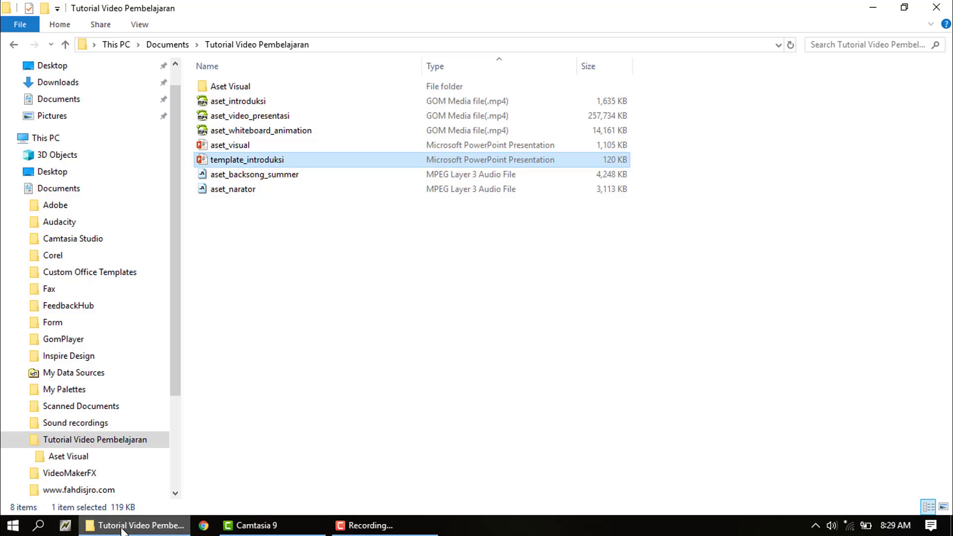
{"action": "double_click", "coordinate": [264, 88]}
{"action": "left_click_drag", "start_coordinate": [531, 198], "coordinate": [97, 419]}
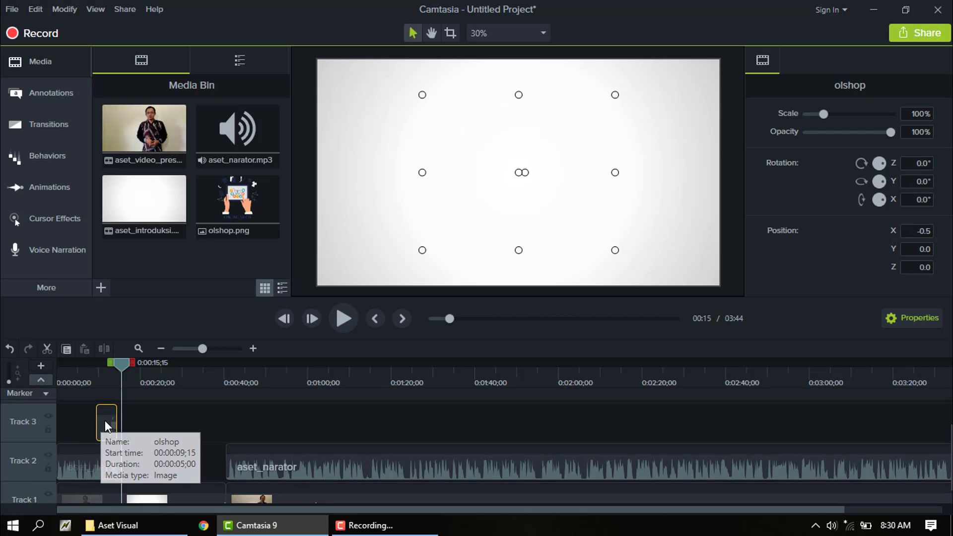
Play the opening segment to find the cue, then start the olshop clip on Track 3 at 0:00:12;05
{"action": "left_click_drag", "start_coordinate": [121, 364], "coordinate": [69, 365]}
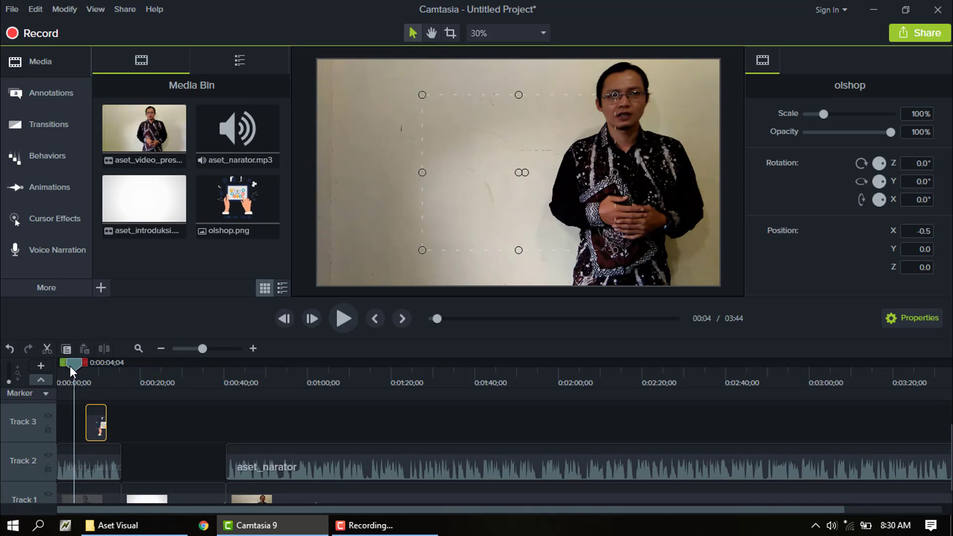
{"action": "left_click", "coordinate": [342, 320]}
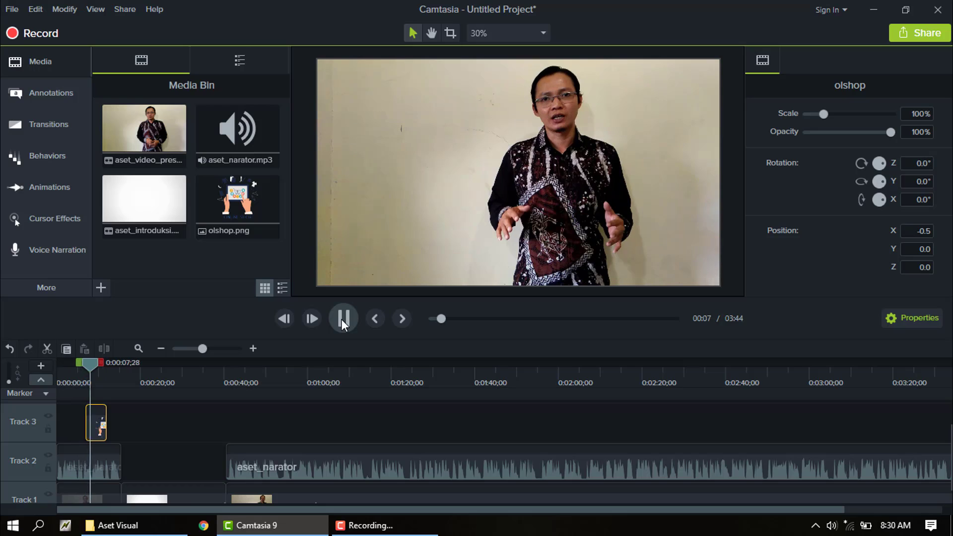
{"action": "left_click", "coordinate": [342, 319]}
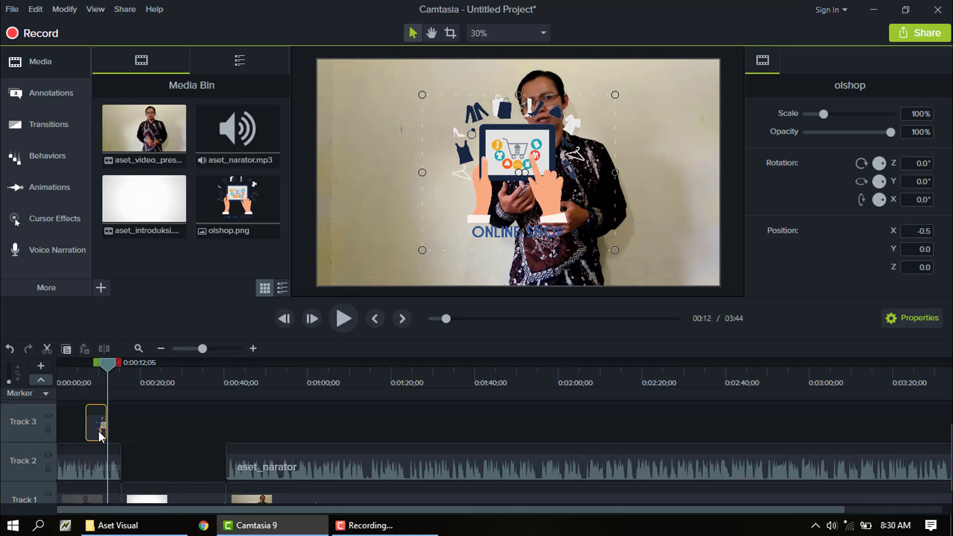
{"action": "left_click_drag", "start_coordinate": [98, 431], "coordinate": [120, 430]}
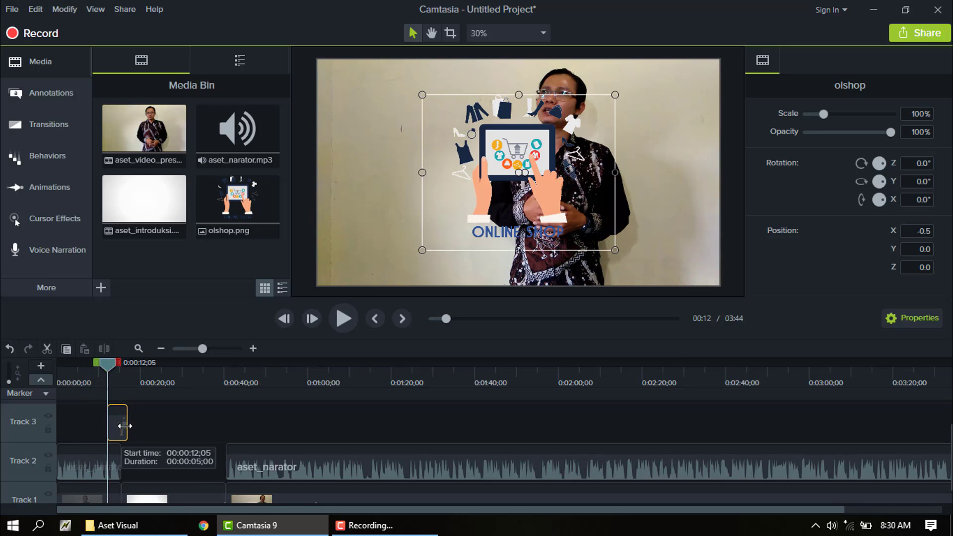
Scale the olshop image to 87% and place it beside the presenter at X -512.8, Y -115.0
{"action": "left_click_drag", "start_coordinate": [613, 221], "coordinate": [495, 264]}
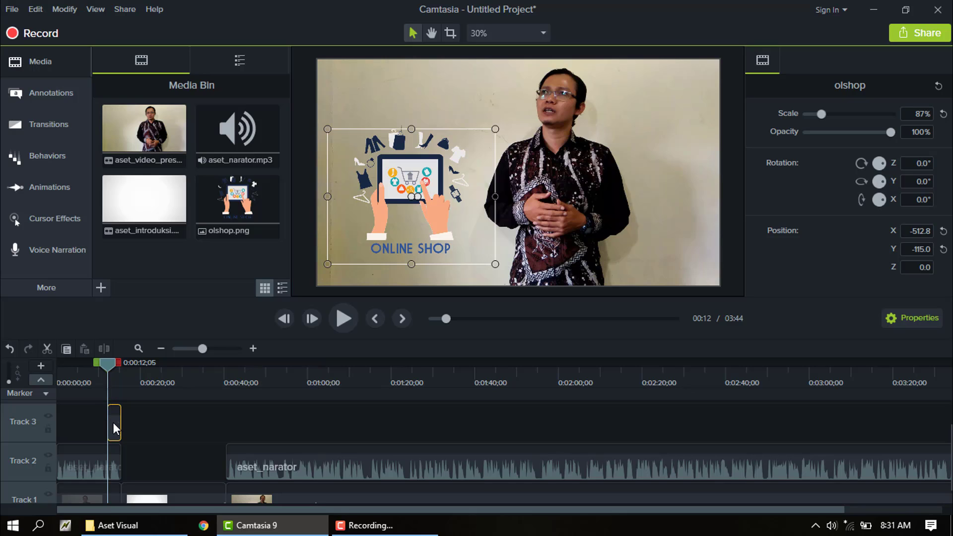
Apply the Reveal behavior to the olshop clip on Track 3 and set its In style to Grow
{"action": "left_click", "coordinate": [58, 169]}
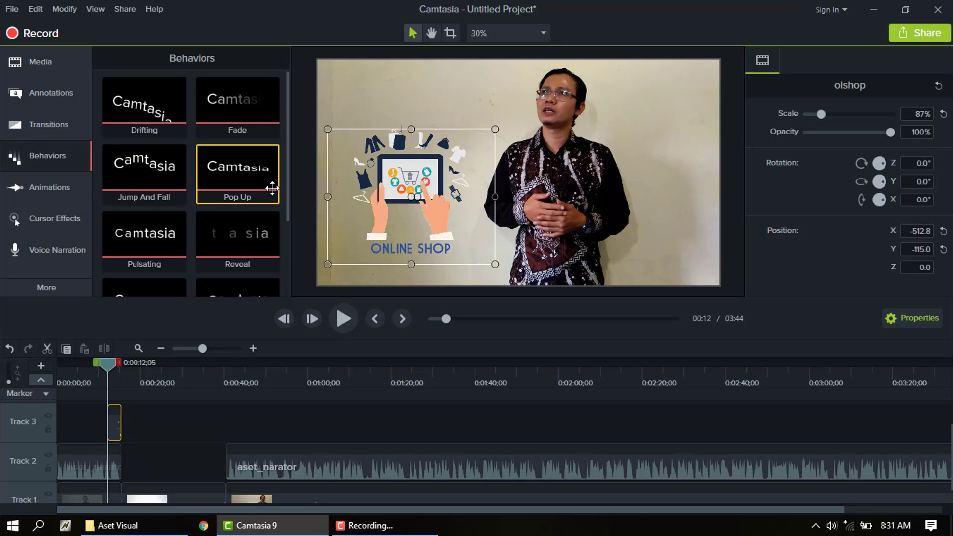
{"action": "left_click_drag", "start_coordinate": [290, 188], "coordinate": [294, 223]}
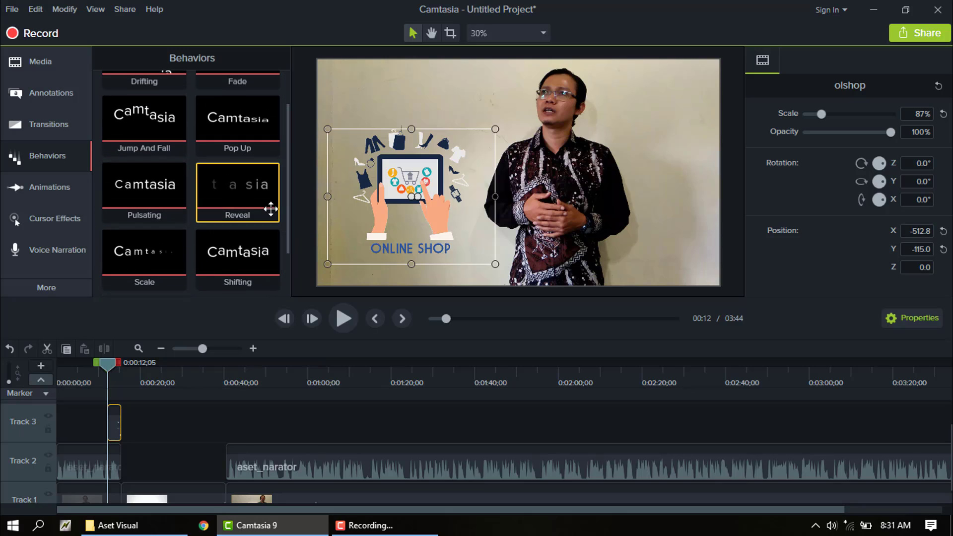
{"action": "left_click_drag", "start_coordinate": [244, 193], "coordinate": [114, 421]}
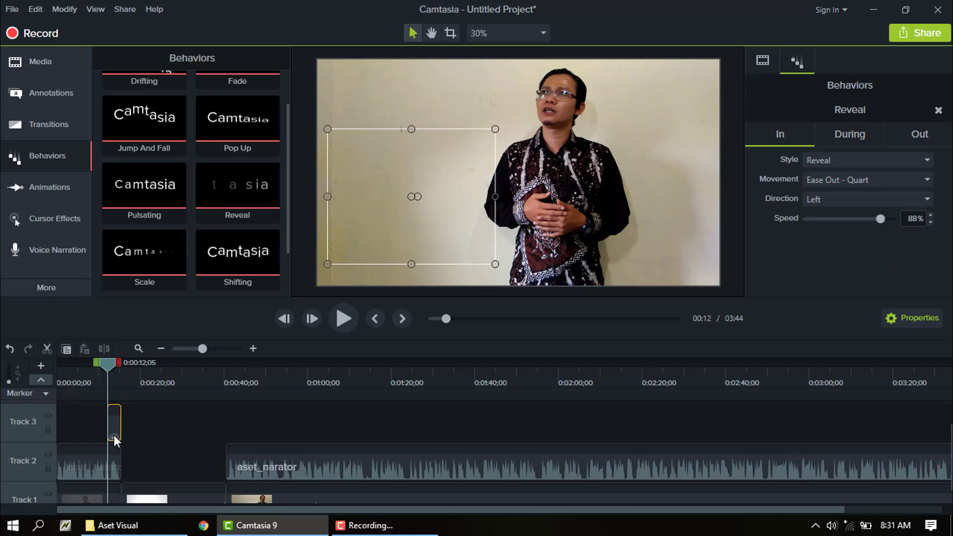
{"action": "left_click", "coordinate": [114, 435]}
{"action": "left_click", "coordinate": [862, 160]}
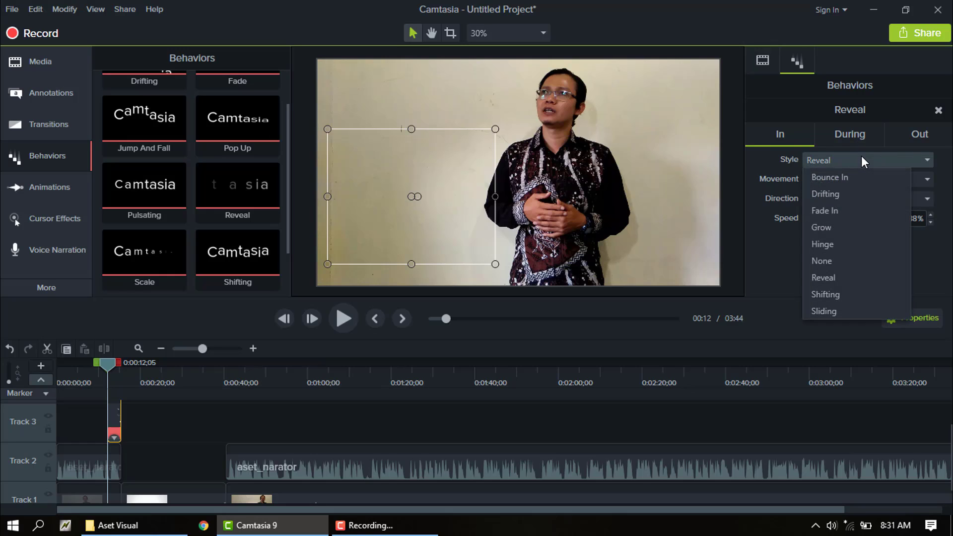
{"action": "left_click", "coordinate": [844, 228]}
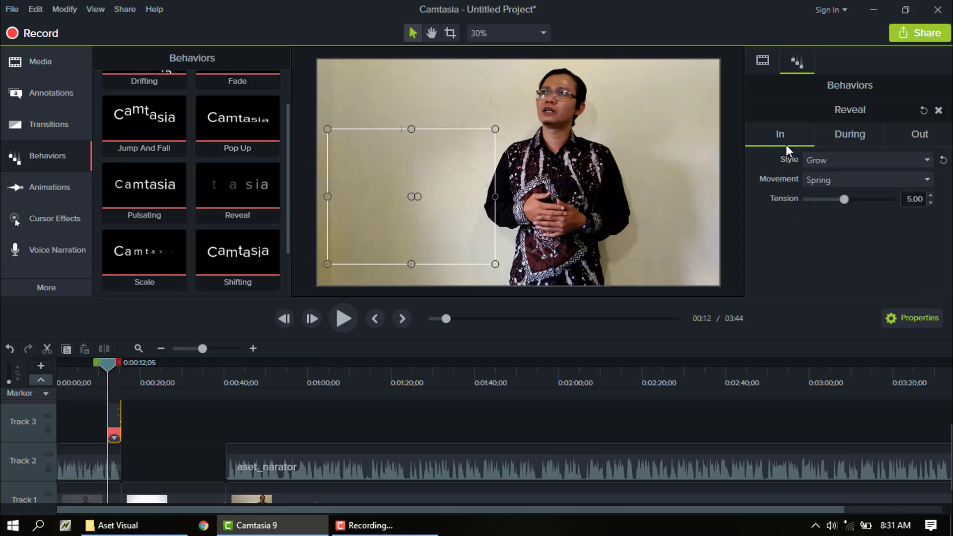
Set the olshop clip's behavior to None for the During style and Shrink for the Out style
{"action": "left_click", "coordinate": [854, 138]}
{"action": "left_click", "coordinate": [863, 161]}
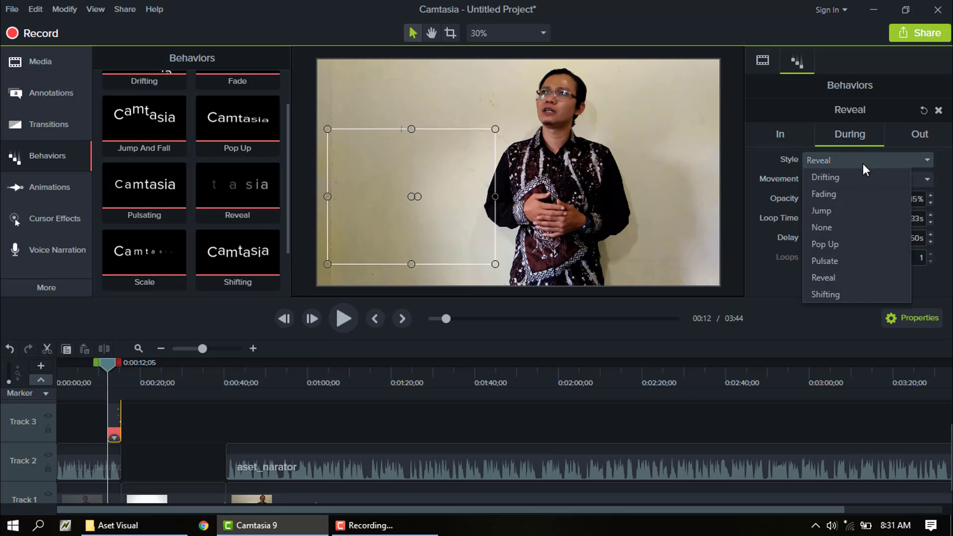
{"action": "left_click", "coordinate": [862, 228]}
{"action": "left_click", "coordinate": [920, 133]}
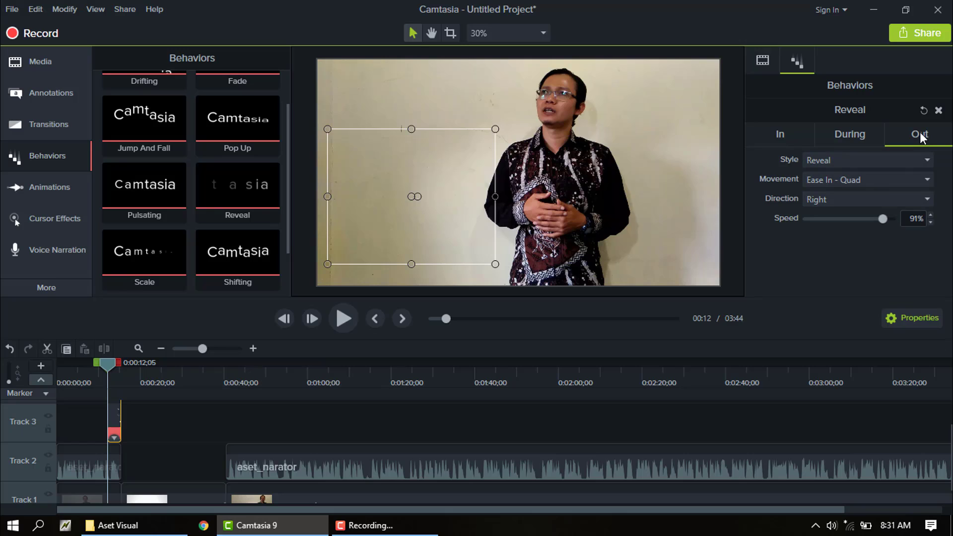
{"action": "left_click", "coordinate": [895, 163]}
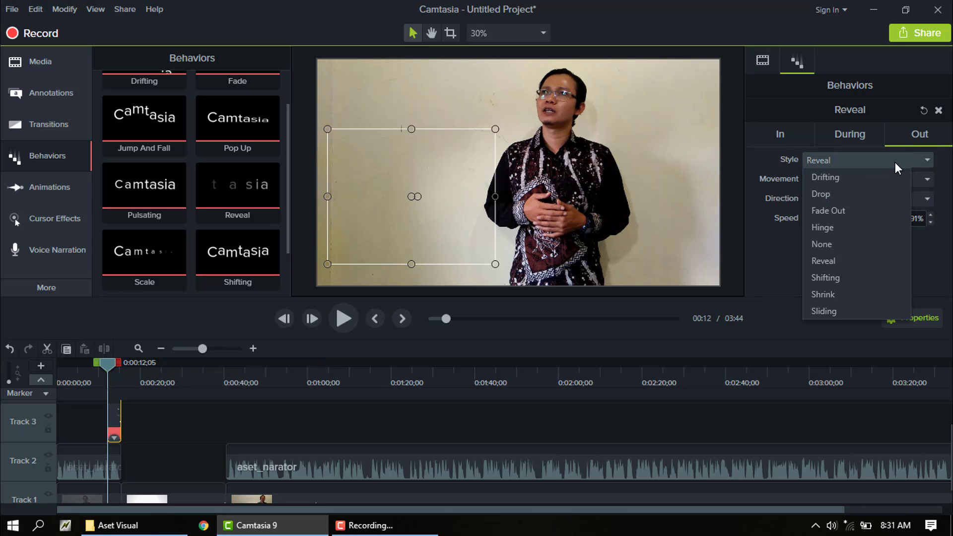
{"action": "left_click", "coordinate": [869, 295]}
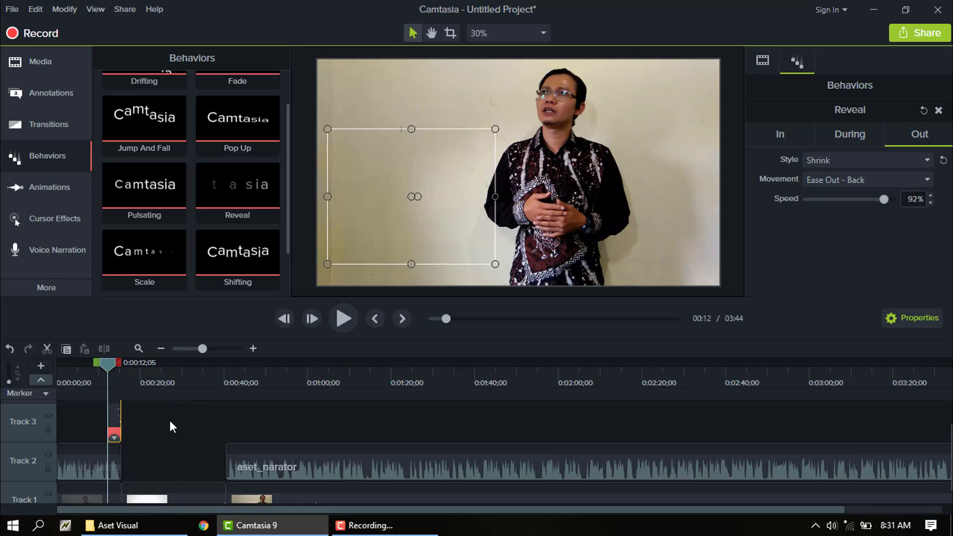
Add the guru image from the Aset Visual folder to Track 3, play to its cue and start the clip at 0:00:43;20
{"action": "left_click", "coordinate": [174, 529]}
{"action": "left_click_drag", "start_coordinate": [444, 180], "coordinate": [244, 461]}
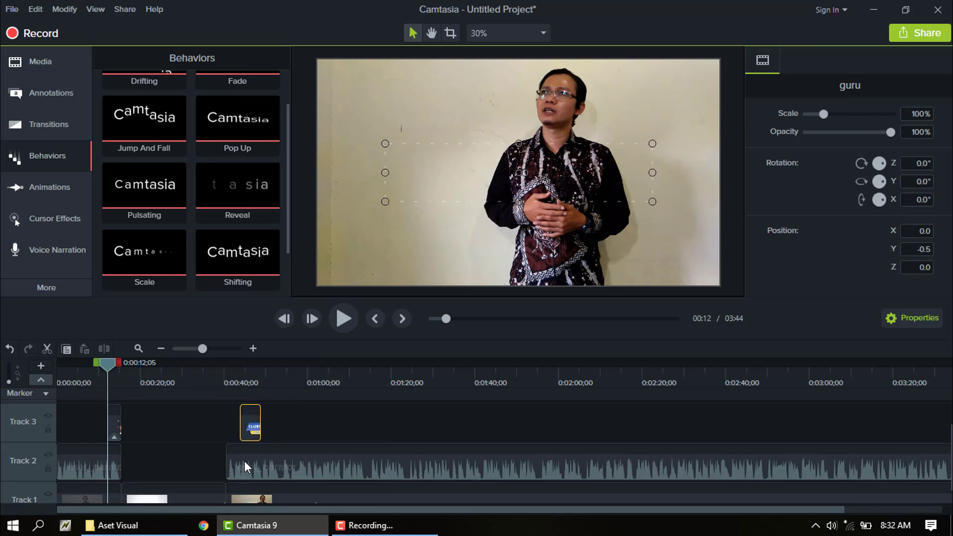
{"action": "left_click", "coordinate": [244, 460]}
{"action": "left_click", "coordinate": [336, 325]}
{"action": "left_click", "coordinate": [337, 326]}
{"action": "left_click", "coordinate": [252, 425]}
Apply the Shifting behavior to the guru clip and set its Out style to Reveal with direction Left
{"action": "scroll", "coordinate": [286, 215], "scroll_direction": "down", "scroll_amount": 1}
{"action": "left_click_drag", "start_coordinate": [238, 249], "coordinate": [246, 418]}
{"action": "left_click", "coordinate": [843, 132]}
{"action": "left_click", "coordinate": [919, 134]}
{"action": "left_click", "coordinate": [922, 158]}
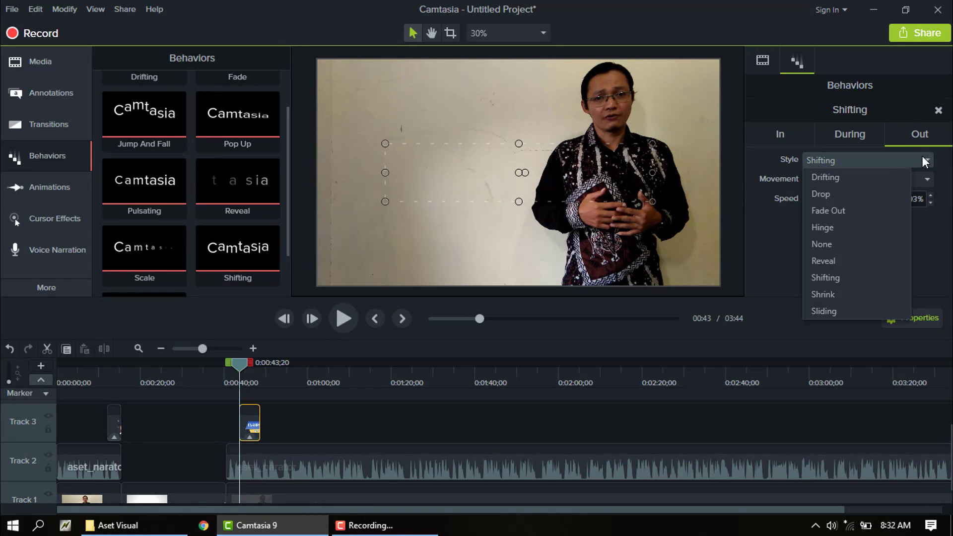
{"action": "left_click", "coordinate": [867, 260]}
{"action": "left_click", "coordinate": [854, 199]}
{"action": "left_click", "coordinate": [851, 214]}
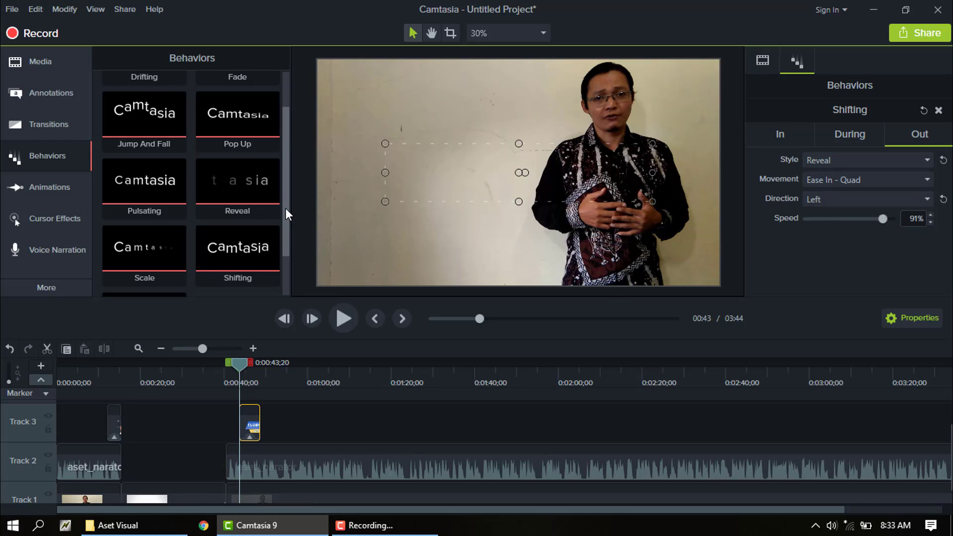
Apply the Shifting behavior to the introduction clip on Track 1 and set its Out style to Reveal
{"action": "scroll", "coordinate": [286, 214], "scroll_direction": "down", "scroll_amount": 1}
{"action": "left_click", "coordinate": [199, 496]}
{"action": "left_click", "coordinate": [857, 133]}
{"action": "left_click", "coordinate": [930, 135]}
{"action": "left_click", "coordinate": [926, 159]}
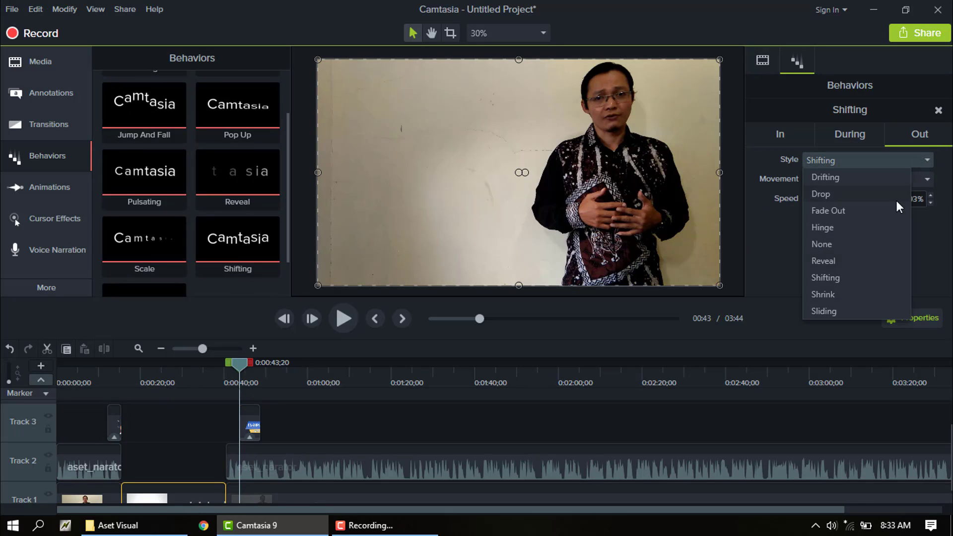
{"action": "left_click", "coordinate": [880, 262]}
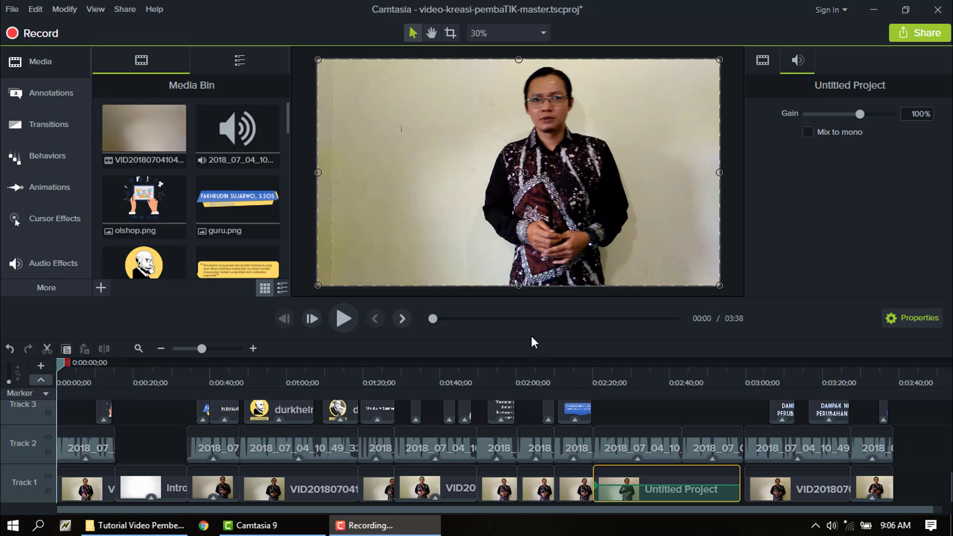
Scrub through the video-kreasi-pembaTIK-master project to 0:02:25;16 in the Untitled Project clip on Track 1
{"action": "left_click_drag", "start_coordinate": [437, 318], "coordinate": [480, 319]}
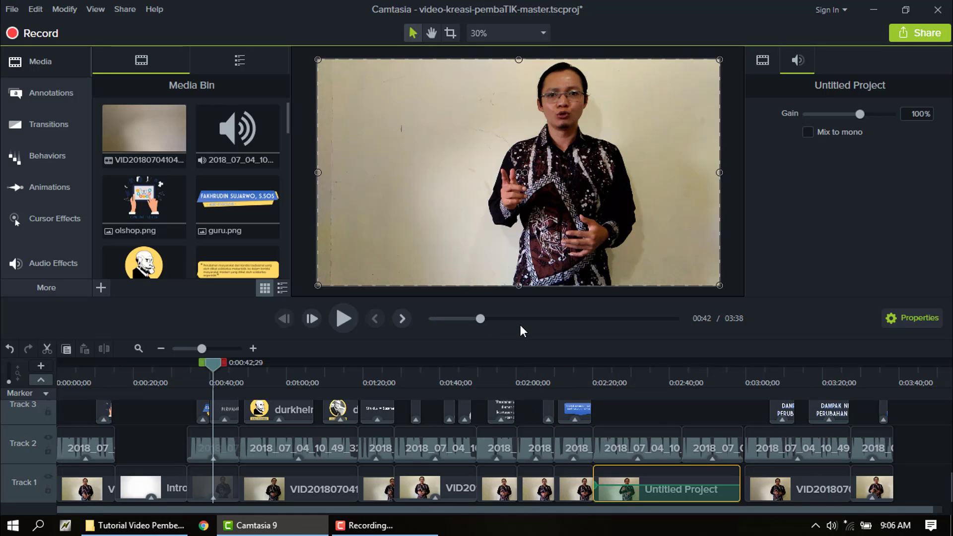
{"action": "left_click", "coordinate": [566, 319]}
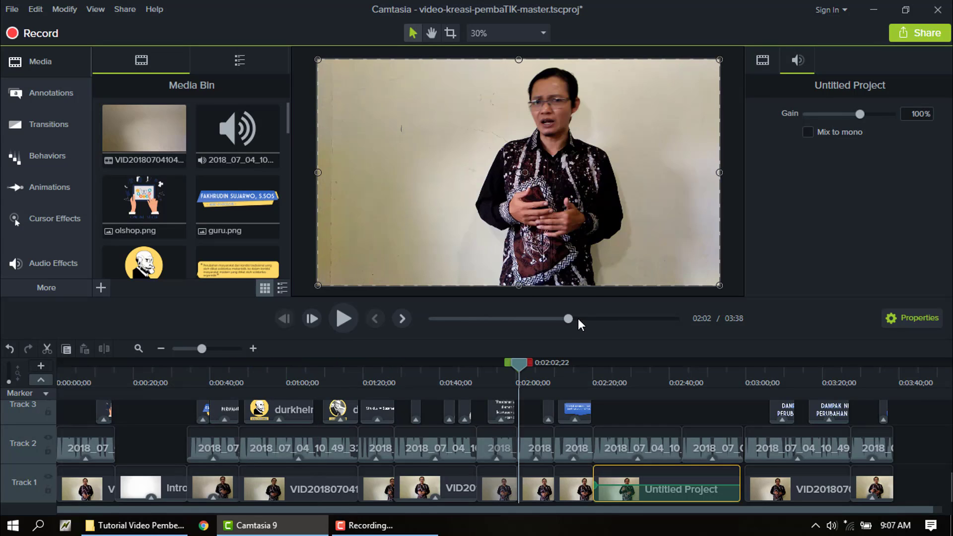
{"action": "left_click_drag", "start_coordinate": [578, 317], "coordinate": [597, 317]}
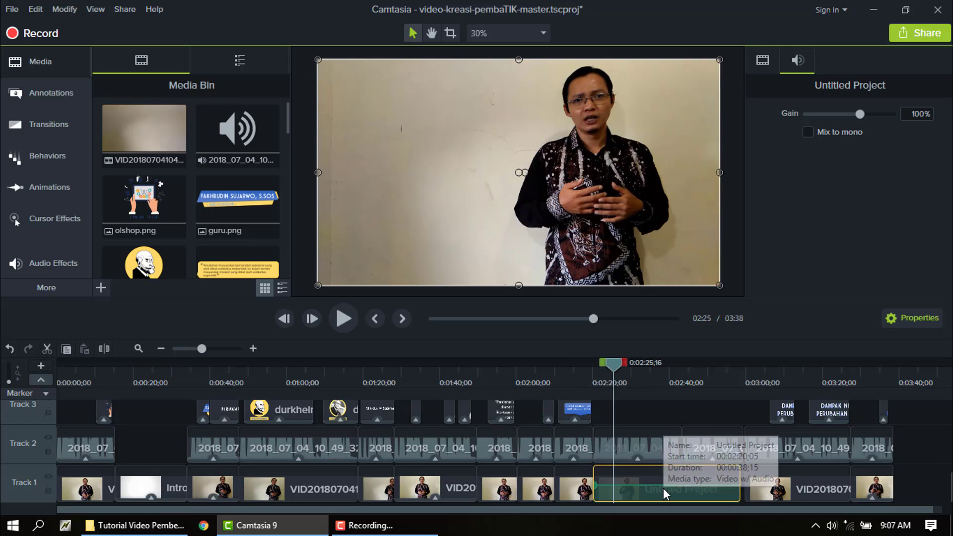
Add the aset_whiteboard_animation video from the Tutorial Video Pembelajaran folder to the end of Track 1
{"action": "left_click", "coordinate": [188, 529]}
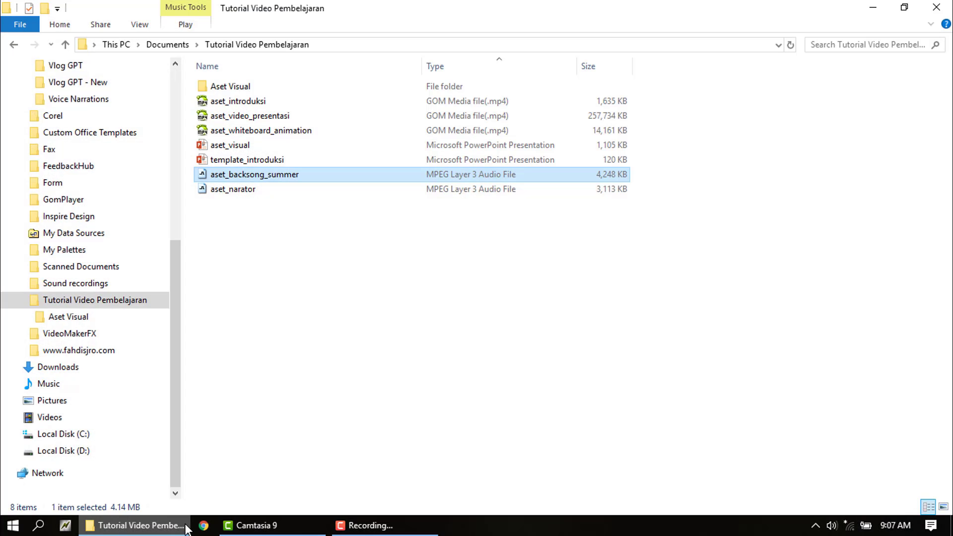
{"action": "left_click", "coordinate": [306, 137]}
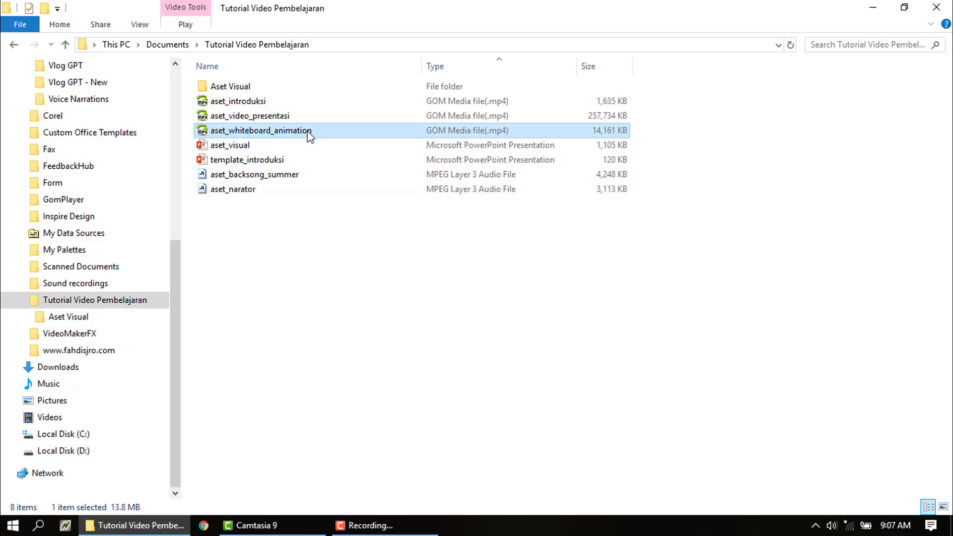
{"action": "left_click_drag", "start_coordinate": [308, 137], "coordinate": [928, 444]}
{"action": "left_click_drag", "start_coordinate": [912, 489], "coordinate": [880, 494]}
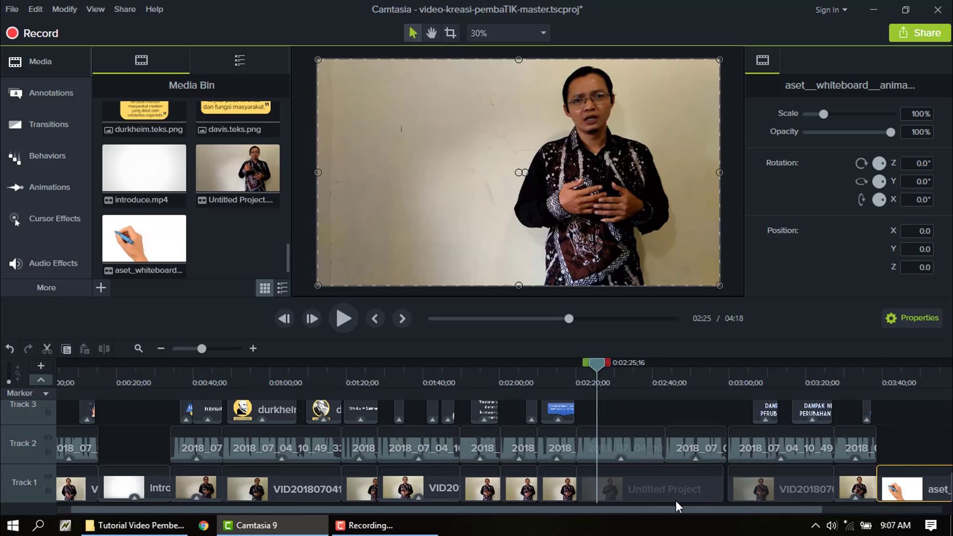
Delete the Untitled Project clip from Track 1, move the whiteboard animation into its gap and play back the replacement
{"action": "left_click", "coordinate": [665, 488]}
{"action": "right_click", "coordinate": [665, 488]}
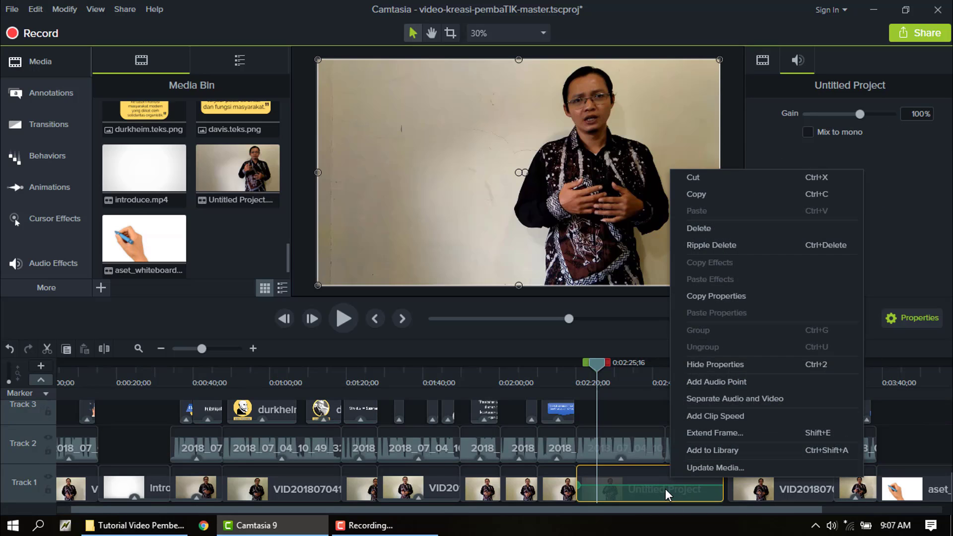
{"action": "left_click", "coordinate": [713, 231]}
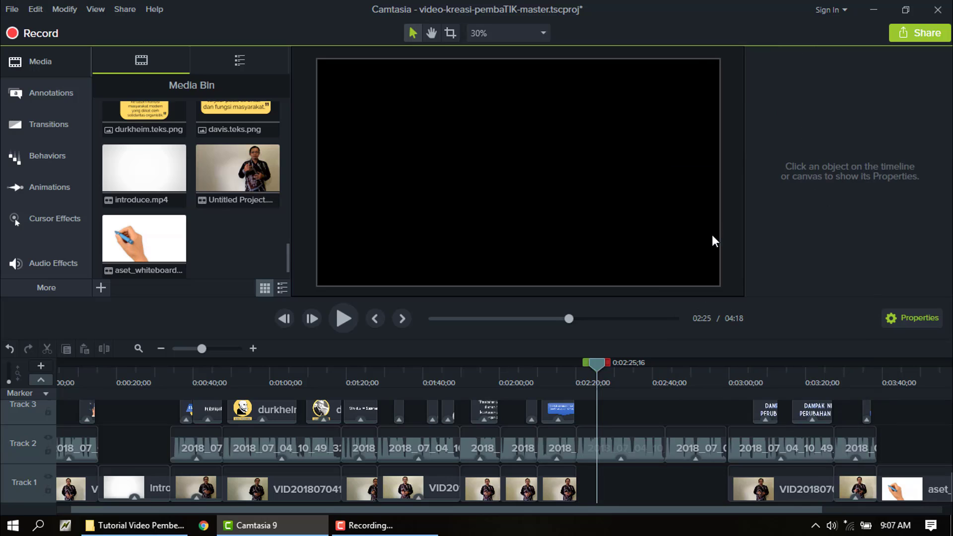
{"action": "left_click", "coordinate": [887, 486]}
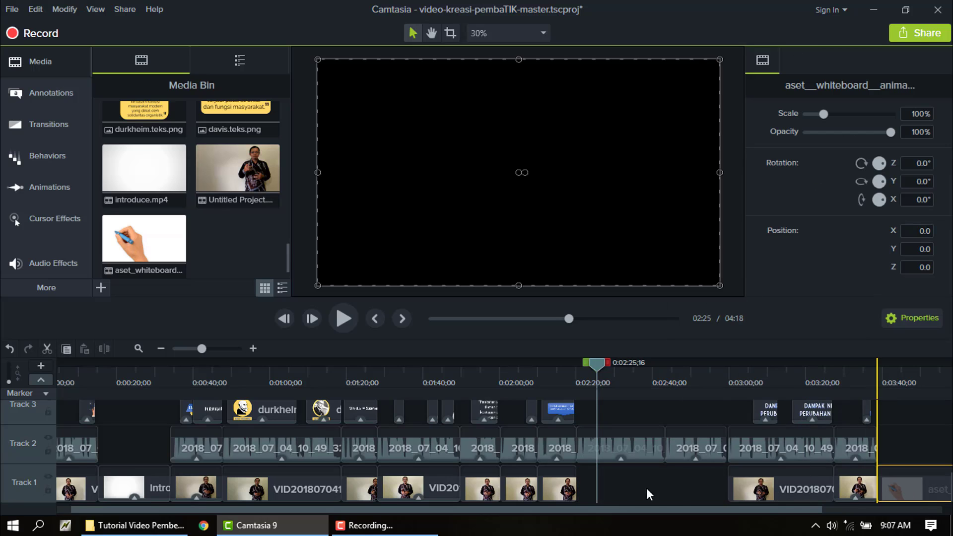
{"action": "left_click_drag", "start_coordinate": [605, 493], "coordinate": [596, 492]}
{"action": "left_click", "coordinate": [347, 317]}
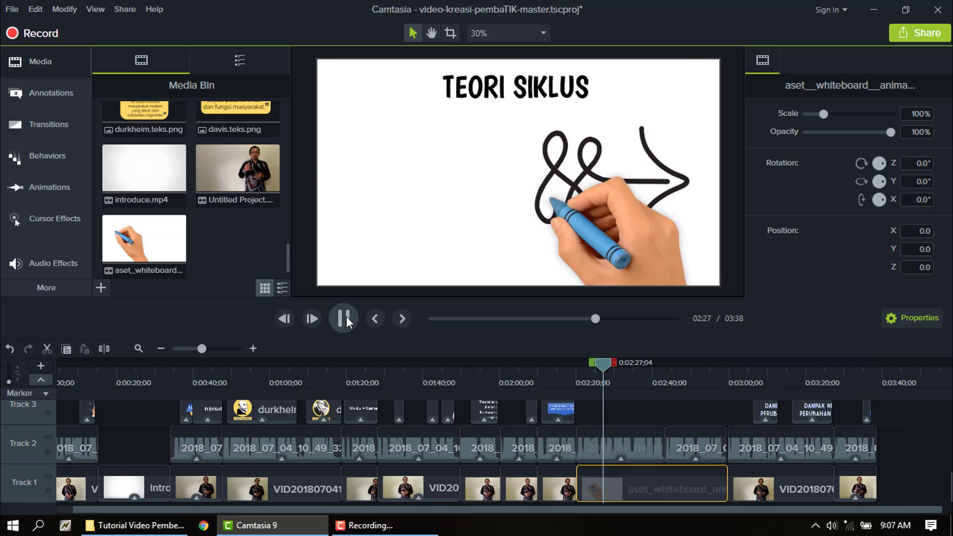
{"action": "left_click", "coordinate": [345, 318]}
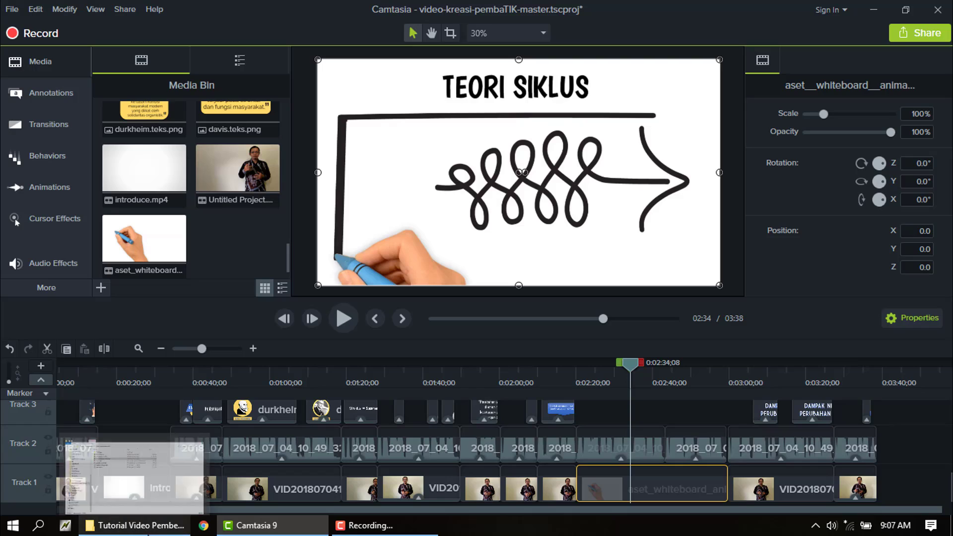
Add the aset_backsong_summer audio file to Track 7 and align its start with the introduction clip
{"action": "left_click", "coordinate": [135, 525]}
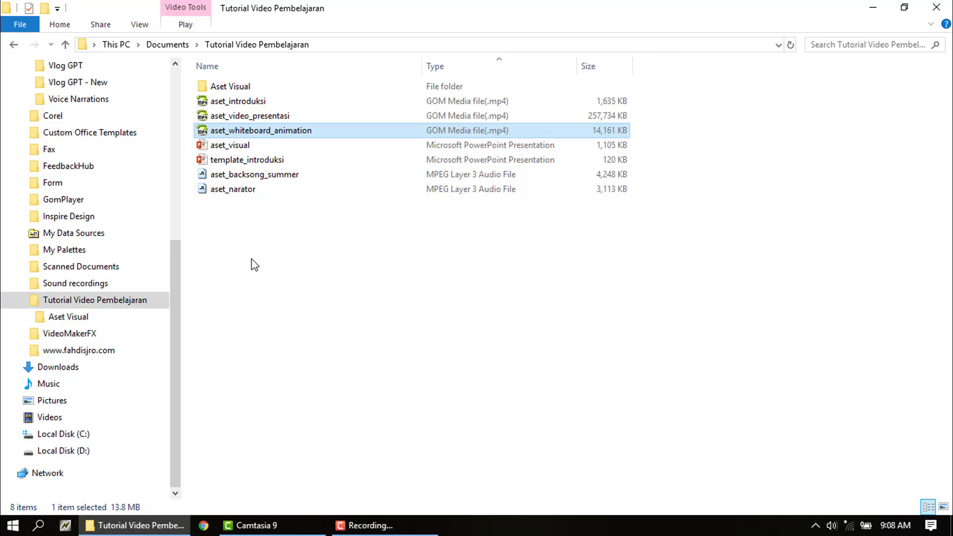
{"action": "left_click", "coordinate": [268, 179]}
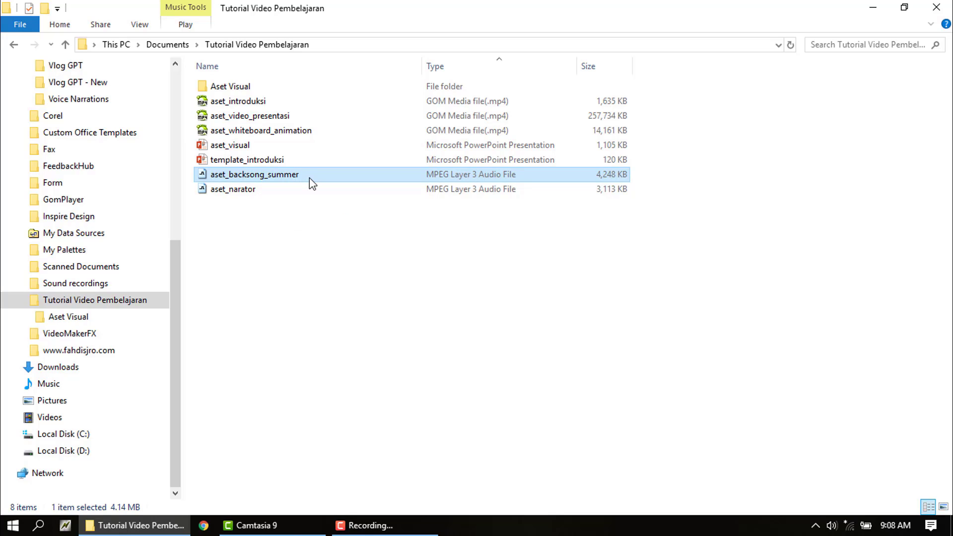
{"action": "left_click_drag", "start_coordinate": [308, 178], "coordinate": [281, 438]}
{"action": "mouse_move", "coordinate": [278, 403]}
{"action": "left_mouse_down"}
{"action": "mouse_move", "coordinate": [272, 392]}
{"action": "mouse_move", "coordinate": [280, 403]}
{"action": "left_mouse_up"}
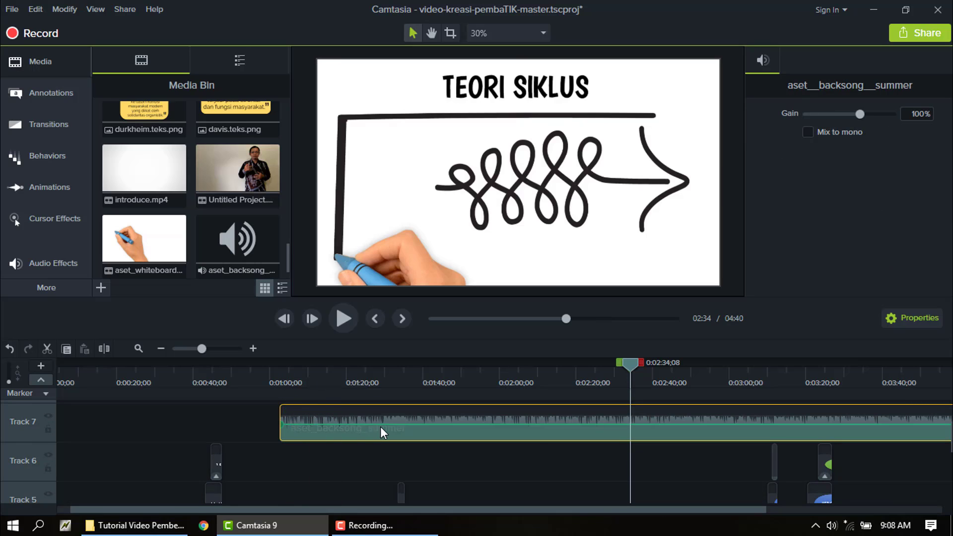
{"action": "left_click_drag", "start_coordinate": [375, 435], "coordinate": [206, 431]}
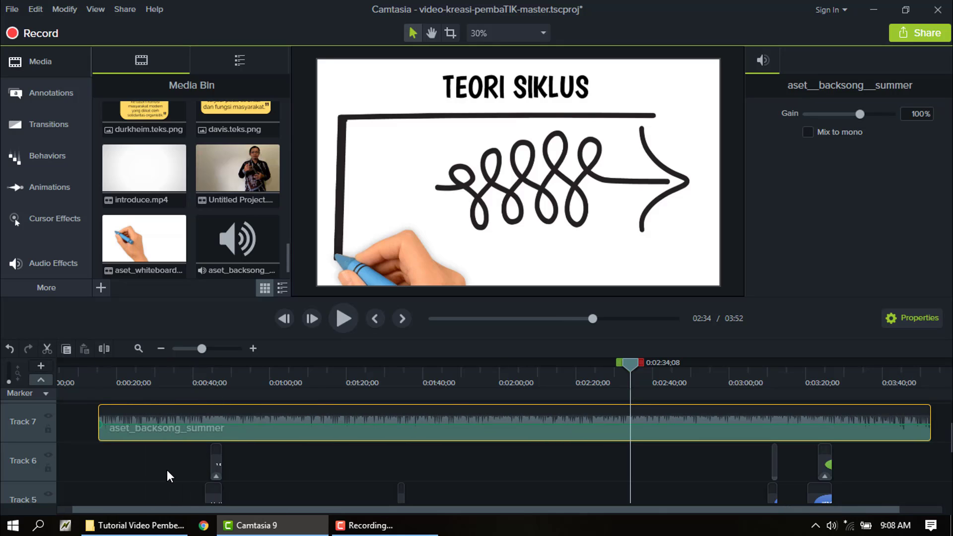
Select the introduction clip on Track 1 and place the playhead at its start, 0:00:15;07
{"action": "scroll", "coordinate": [167, 470], "scroll_direction": "down", "scroll_amount": 3}
{"action": "scroll", "coordinate": [167, 470], "scroll_direction": "down", "scroll_amount": 3}
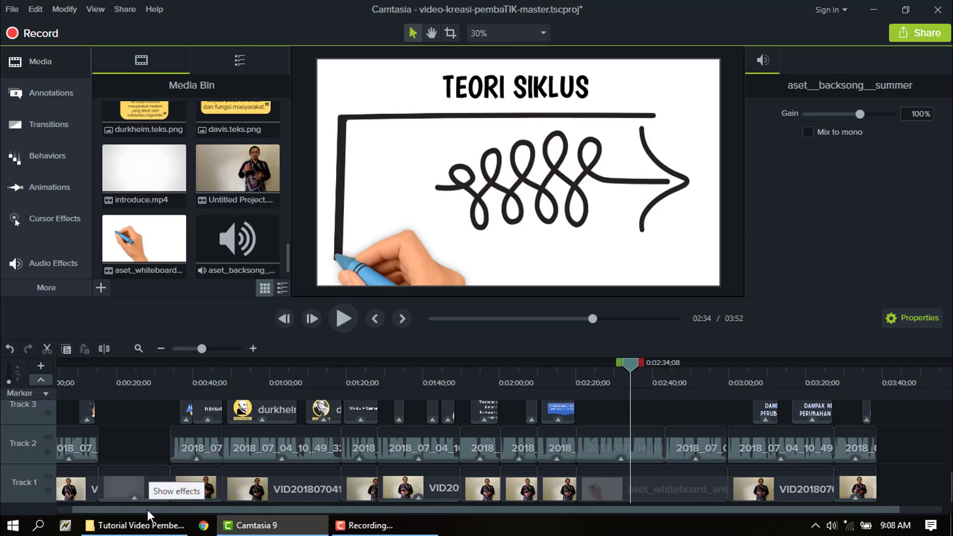
{"action": "left_click", "coordinate": [148, 488]}
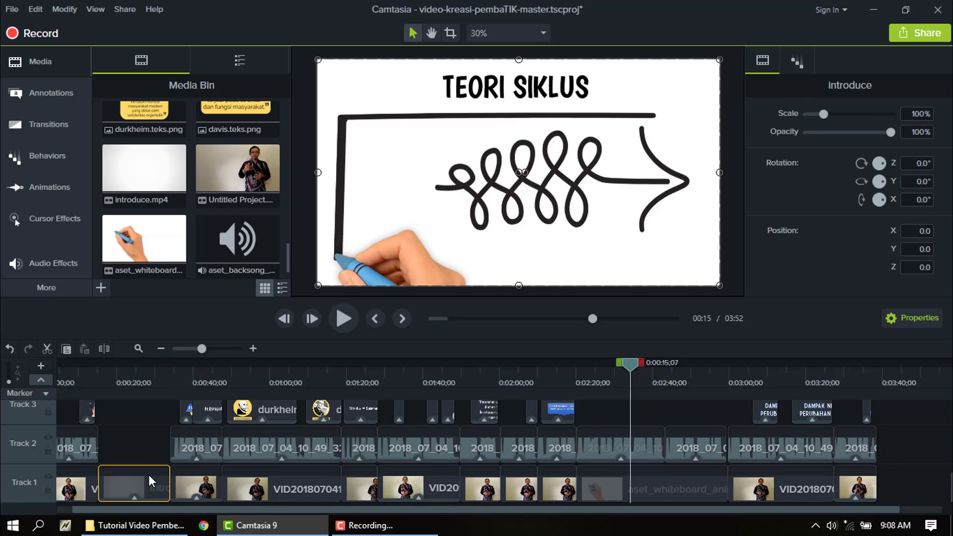
Apply the Volume Leveling audio effect to the aset_backsong_summer clip on Track 7
{"action": "scroll", "coordinate": [146, 419], "scroll_direction": "up", "scroll_amount": 5}
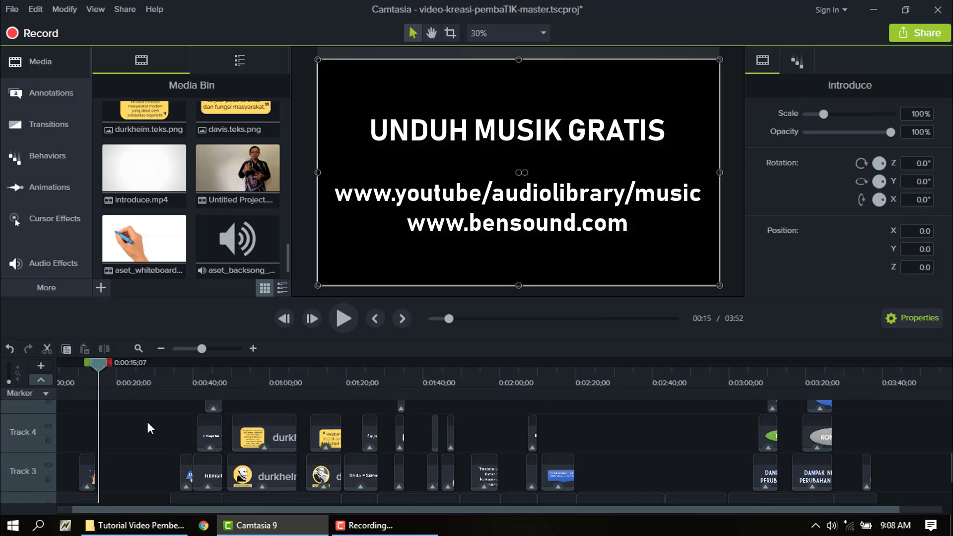
{"action": "left_click", "coordinate": [174, 455]}
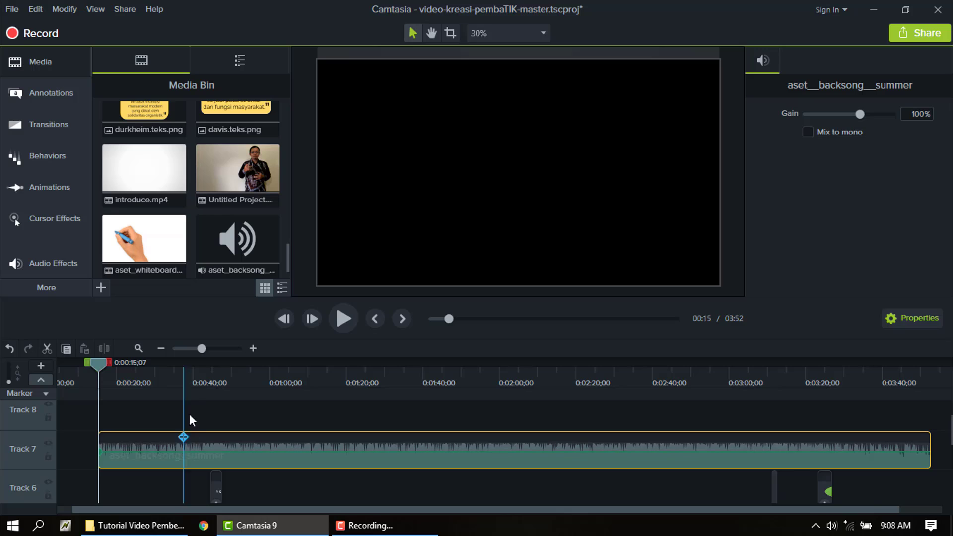
{"action": "left_click", "coordinate": [73, 268]}
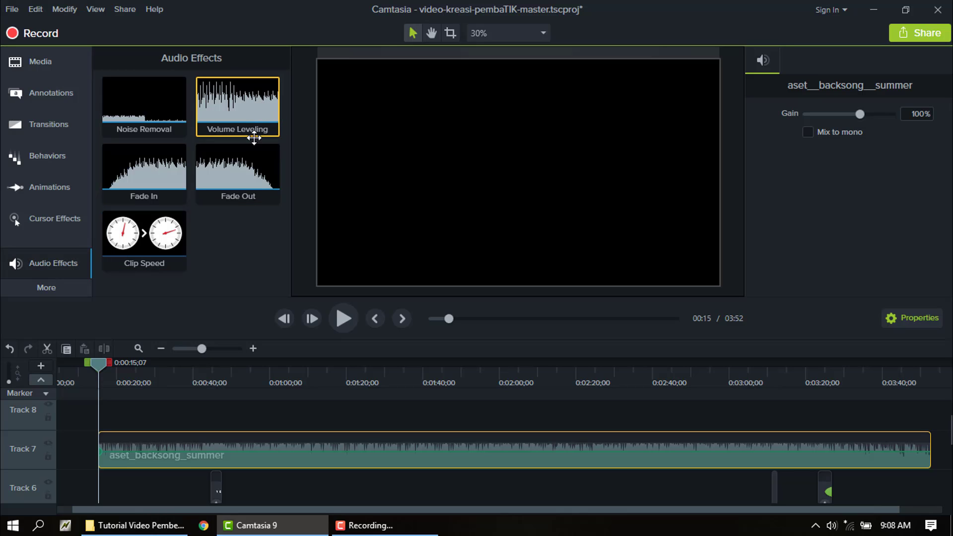
{"action": "left_click_drag", "start_coordinate": [251, 134], "coordinate": [194, 451]}
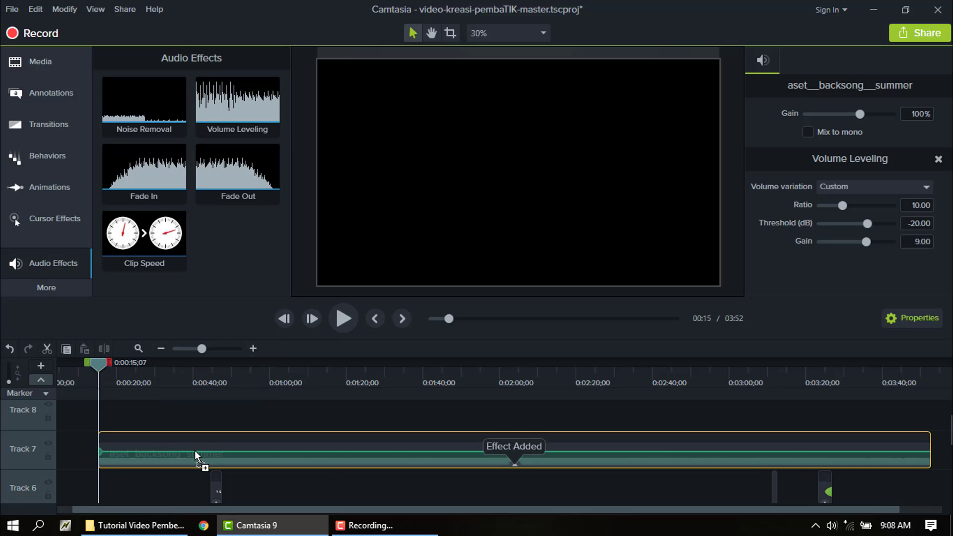
Set the volume variation of the aset_backsong_summer clip's Volume Leveling effect to Low
{"action": "left_click", "coordinate": [878, 189]}
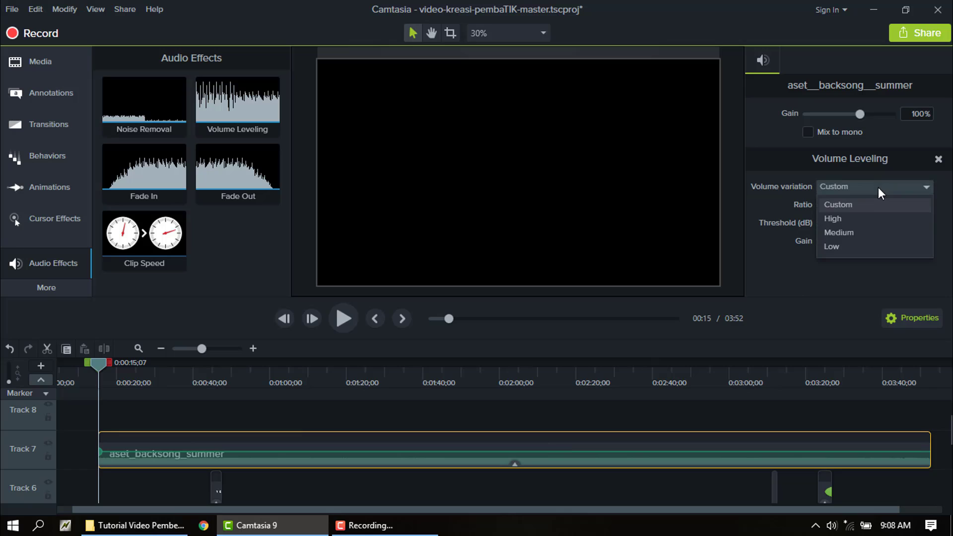
{"action": "left_click", "coordinate": [846, 245]}
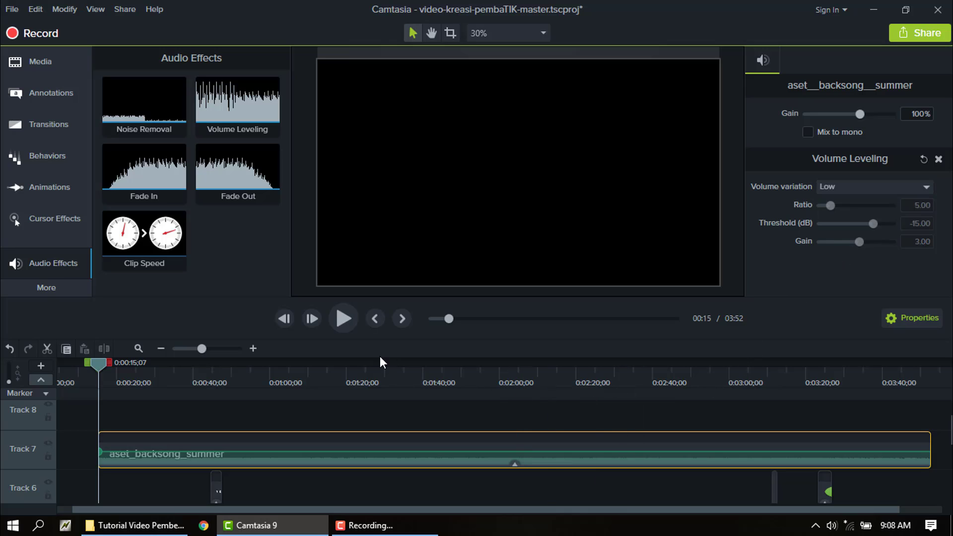
Produce the project as a local video with the MP4 with Smart Player (up to 1080p) preset, named video-kreasi-pembaTIK-master, and start rendering
{"action": "left_click", "coordinate": [132, 14]}
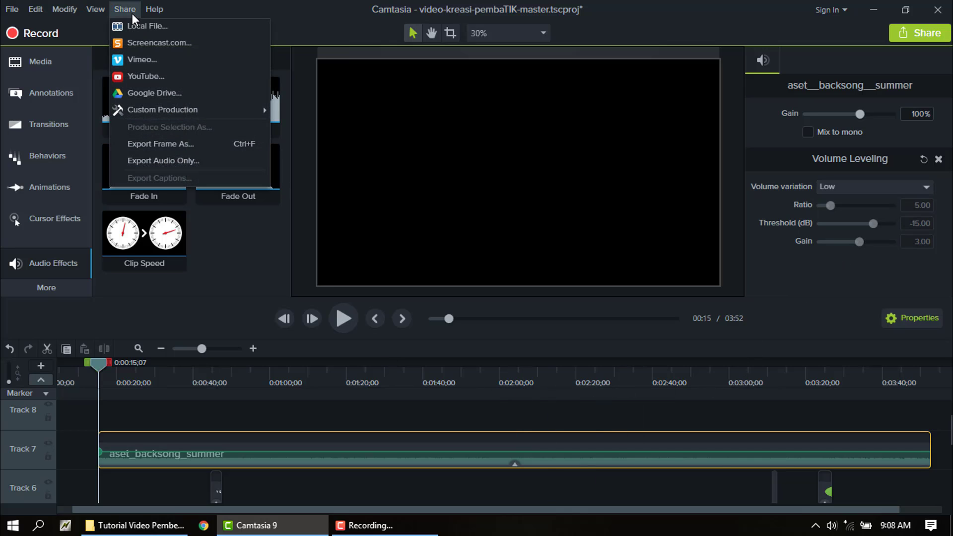
{"action": "left_click", "coordinate": [183, 25]}
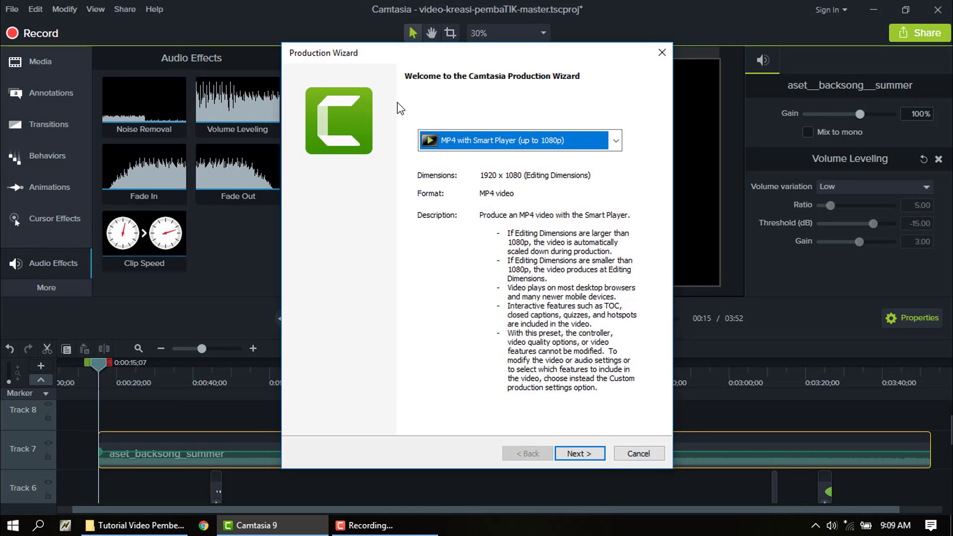
{"action": "left_click", "coordinate": [469, 140]}
{"action": "left_click", "coordinate": [566, 373]}
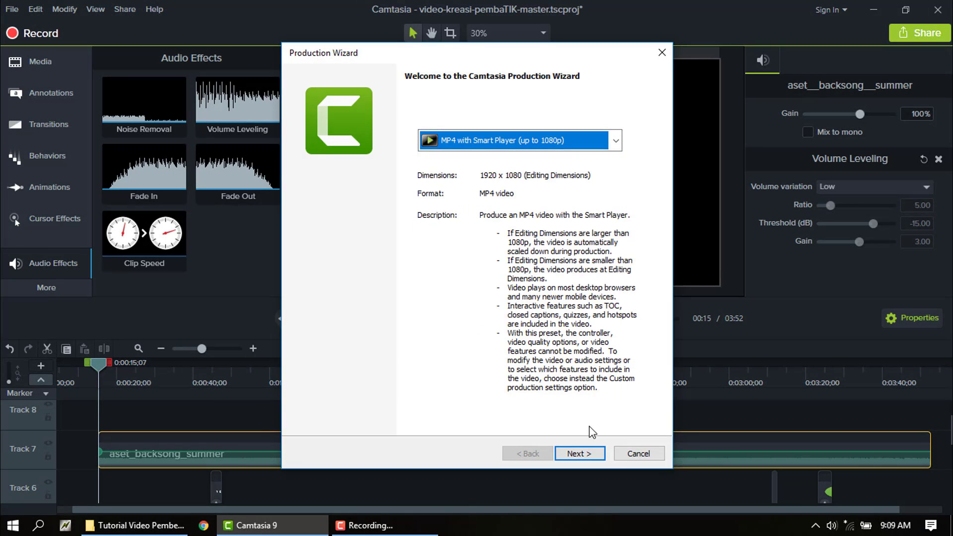
{"action": "left_click", "coordinate": [598, 453]}
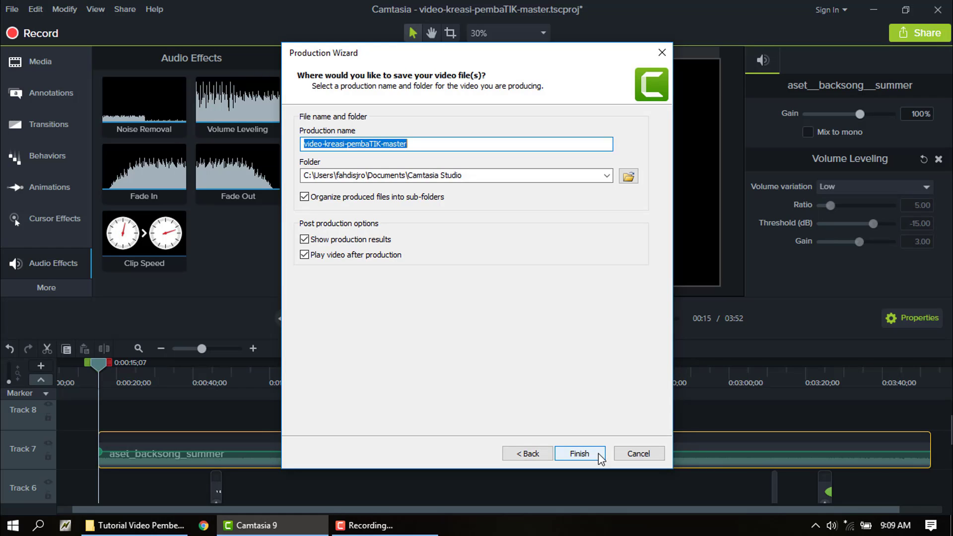
{"action": "left_click", "coordinate": [598, 453]}
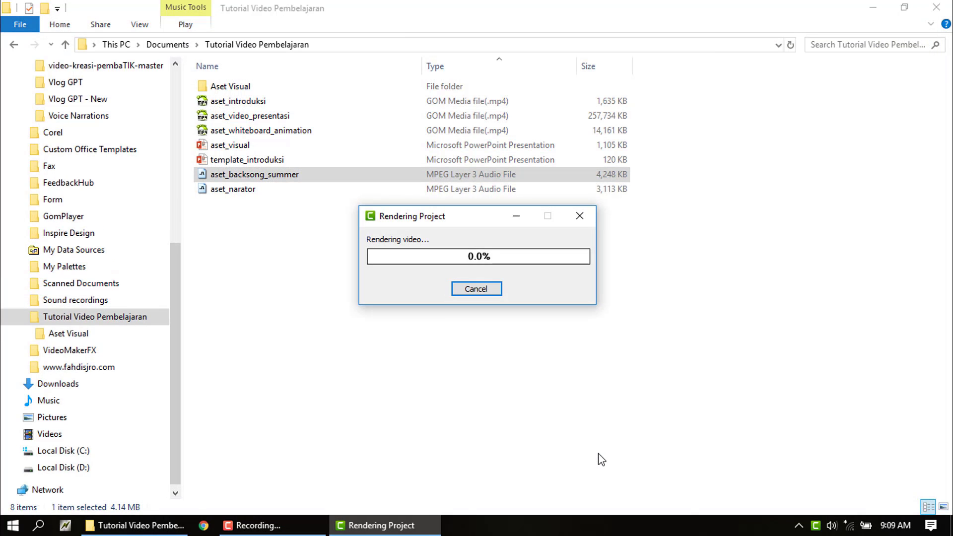